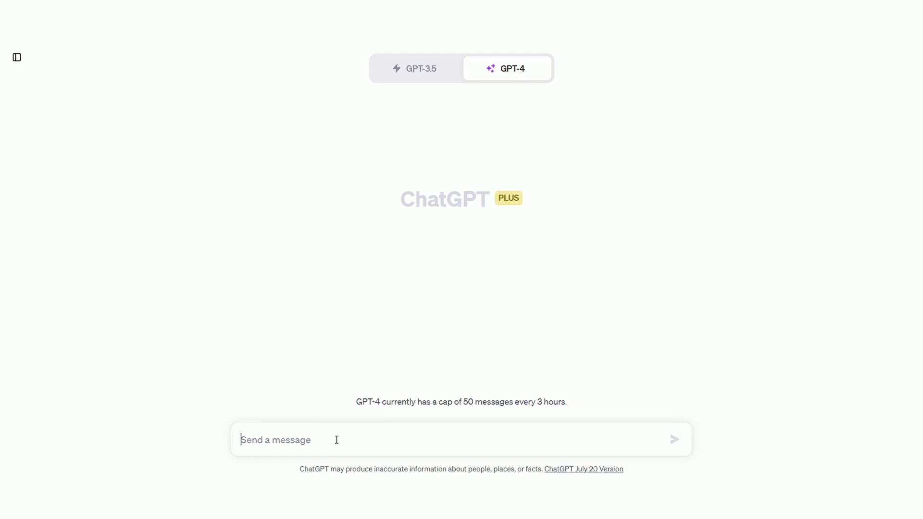
Step: Send the pasted passenger table, then train.csv with 'Can you analyze this file', to GPT-4
key(ctrl+v)
scroll(336, 440, up, 20)
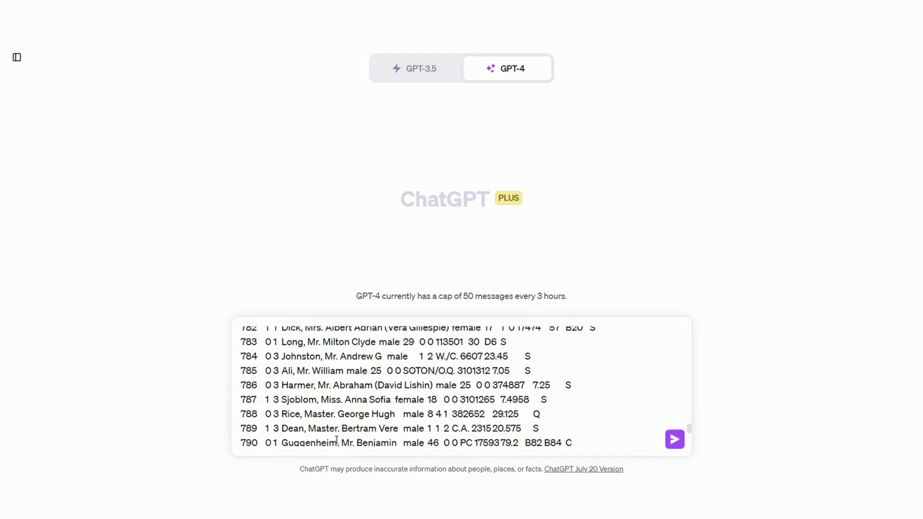
click(675, 444)
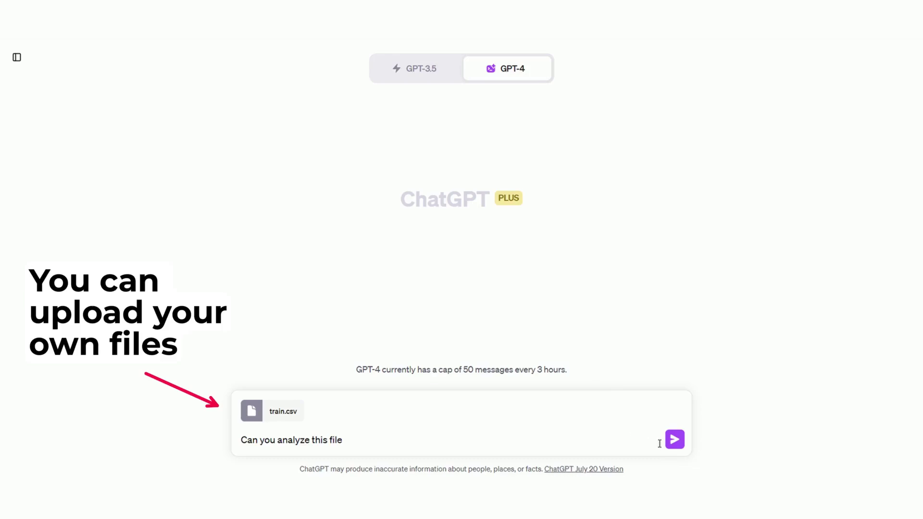
click(675, 440)
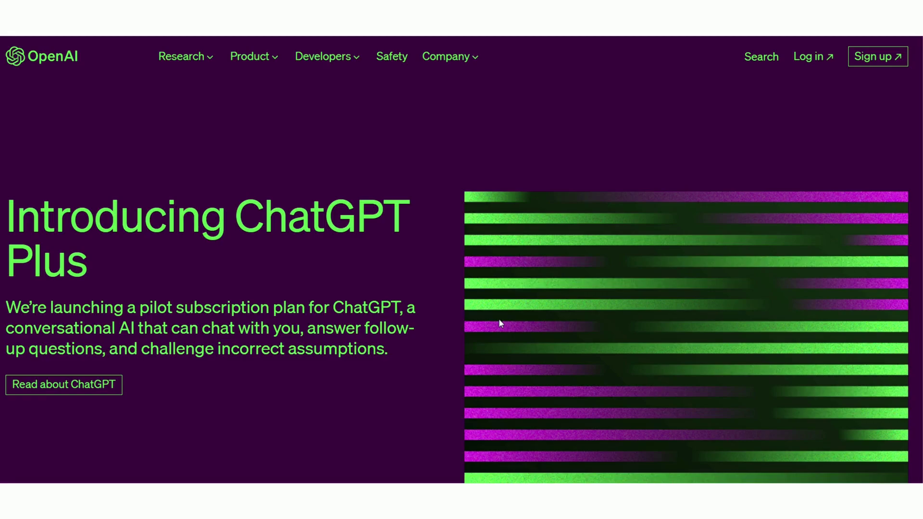
scroll(498, 318, down, 10)
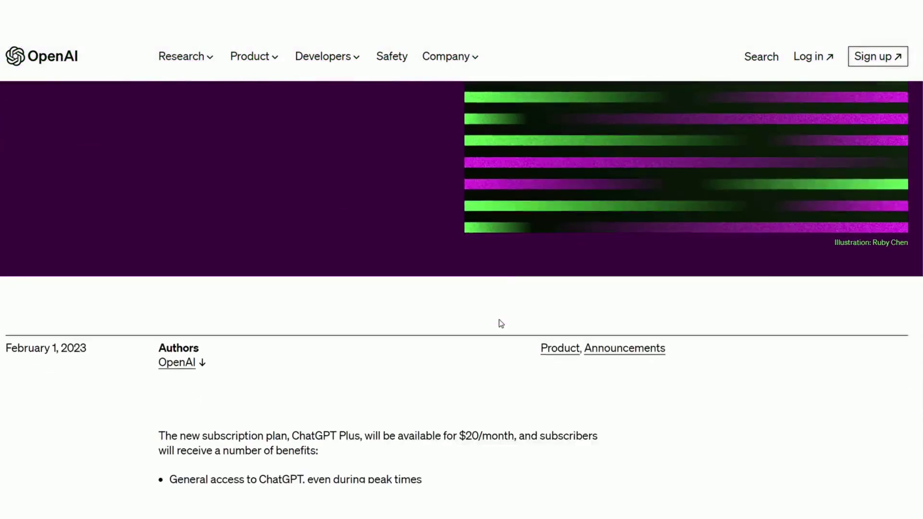
scroll(501, 323, down, 2)
scroll(501, 323, down, 2)
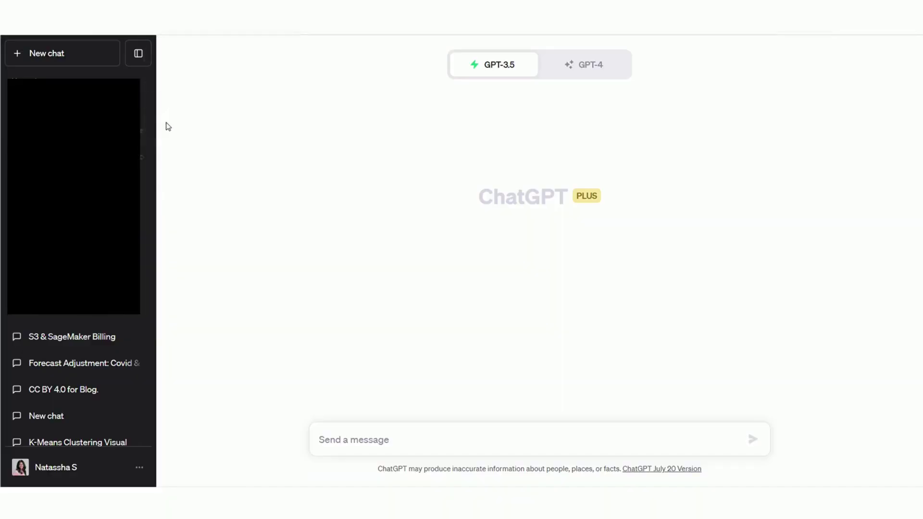
Step: Turn on the Code interpreter beta feature in Settings & Beta
click(143, 471)
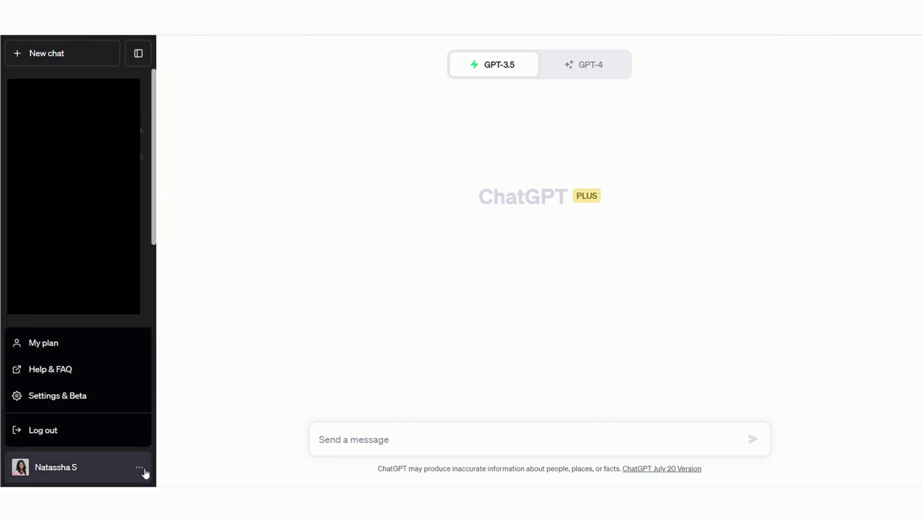
click(94, 398)
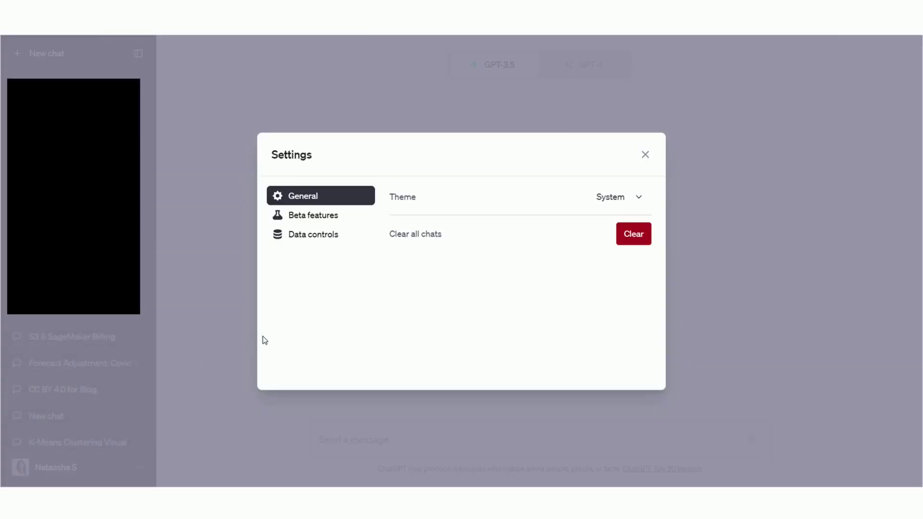
click(345, 216)
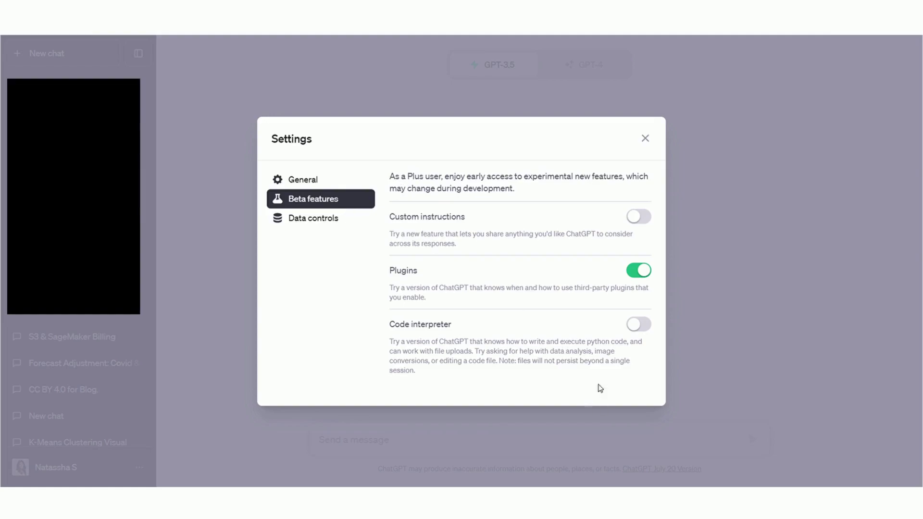
click(644, 327)
click(645, 138)
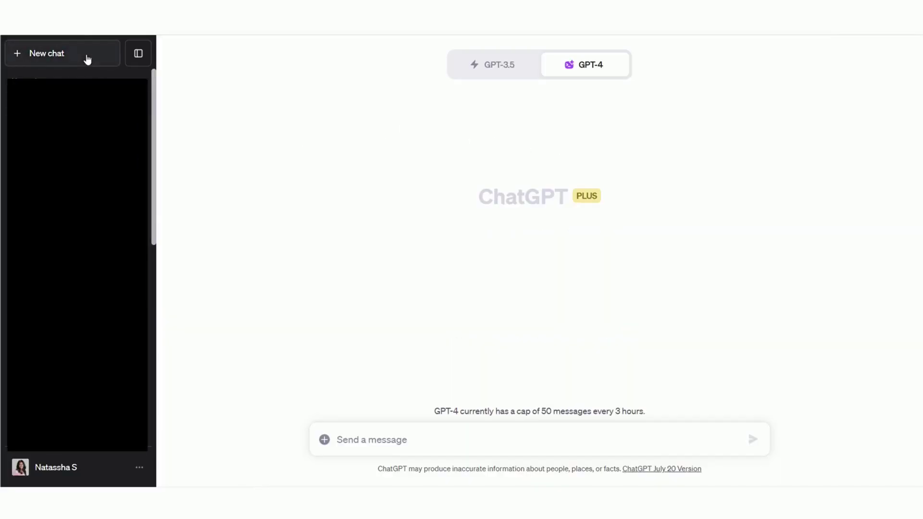
Step: Start a new chat using GPT-4 with Code Interpreter
click(88, 59)
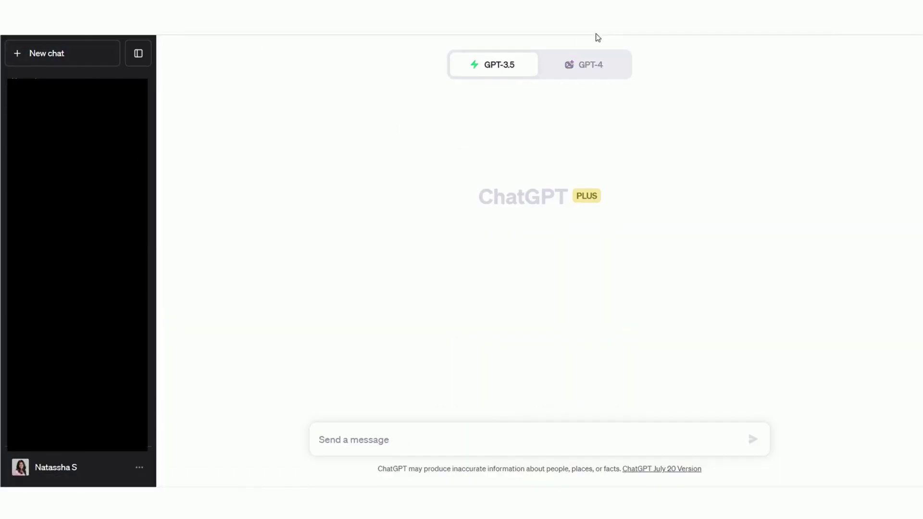
click(589, 65)
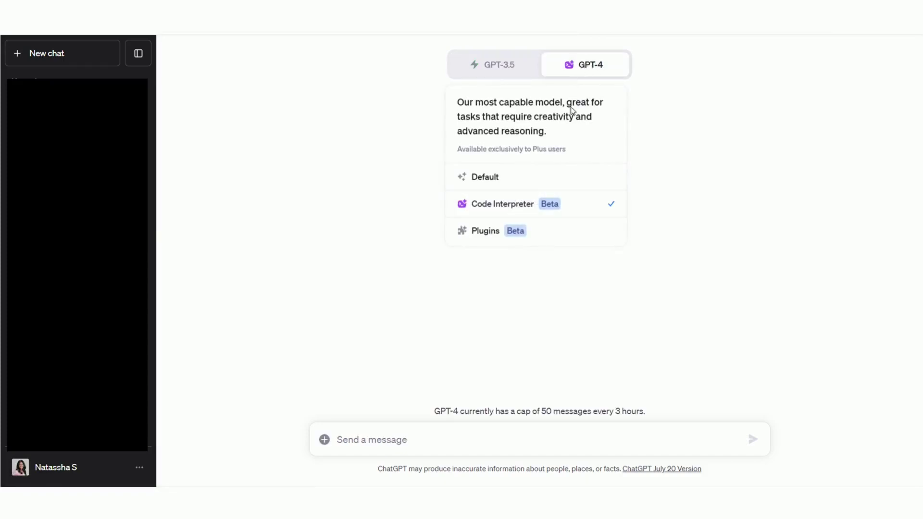
click(582, 208)
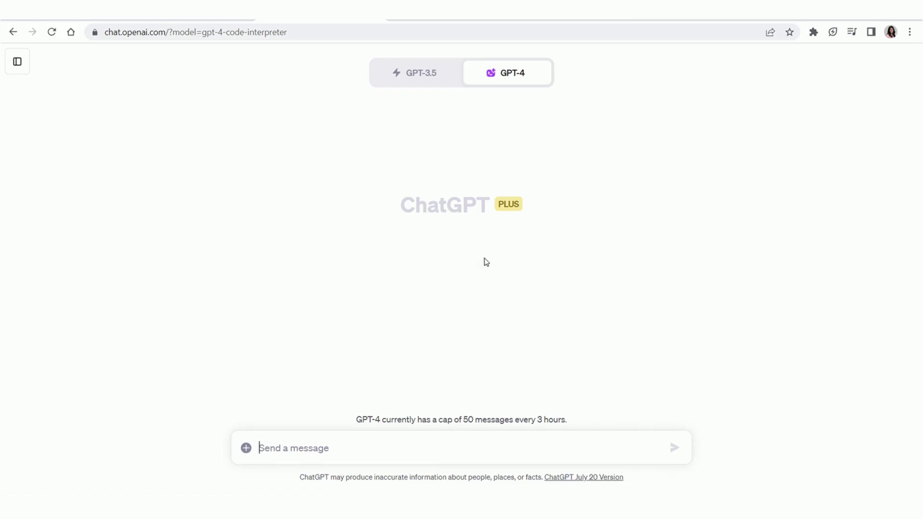
Step: Scroll the Kaggle Titanic Data page down to its Dataset Description and file list
click(508, 20)
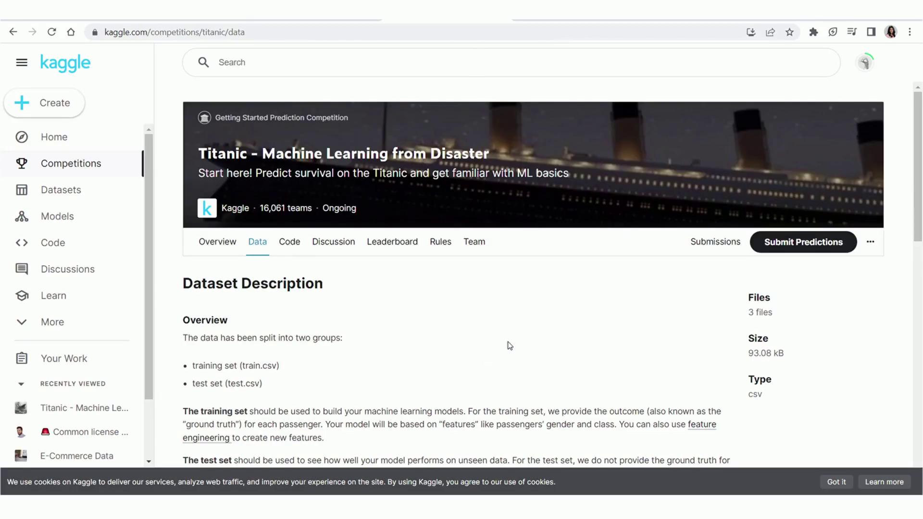
scroll(412, 367, down, 2)
scroll(412, 367, down, 1)
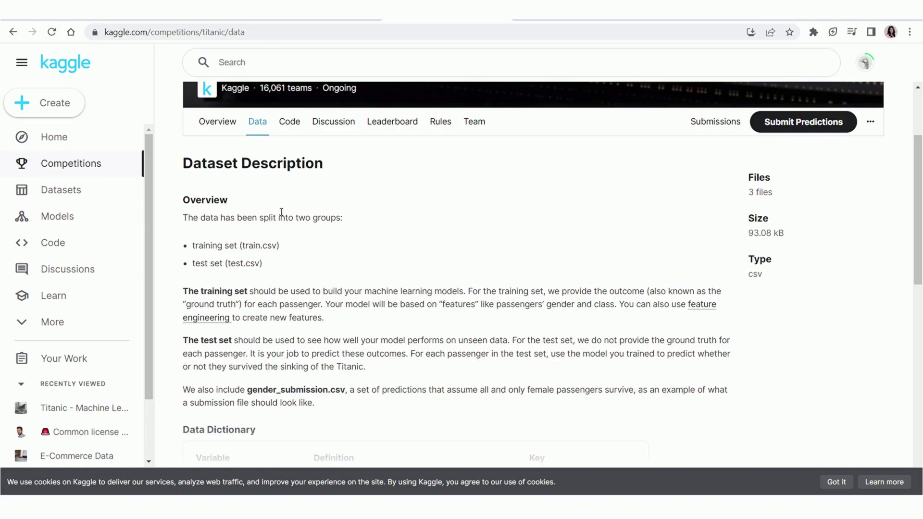
Step: Attach train.csv and send 'Can you explain all the variables in this file in simple terms'
click(303, 21)
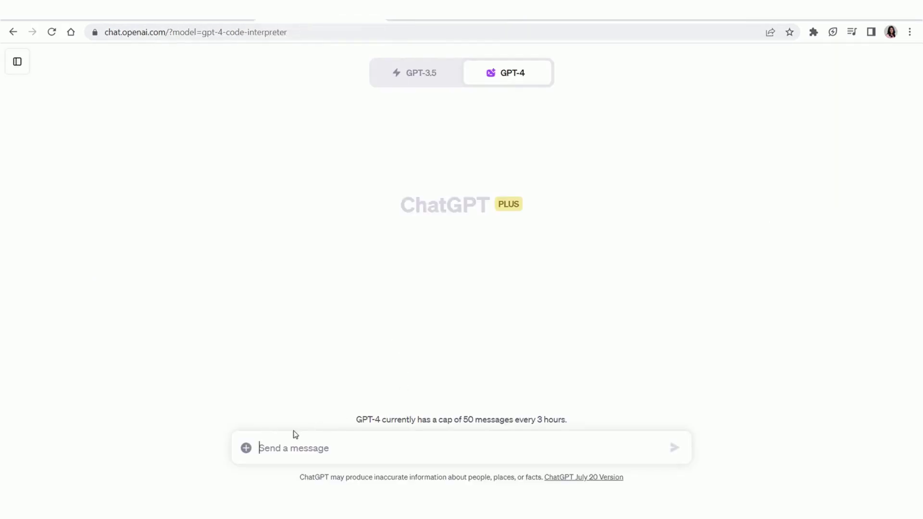
click(246, 449)
text(tra)
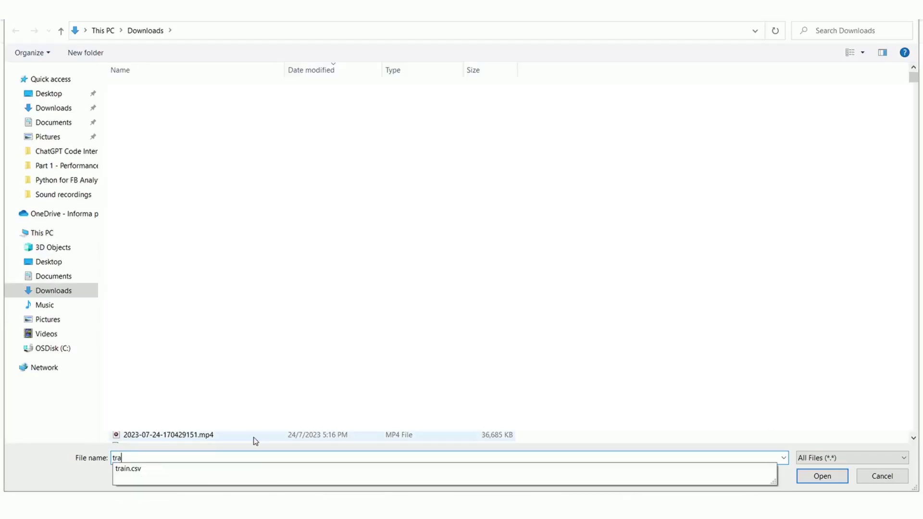
click(681, 469)
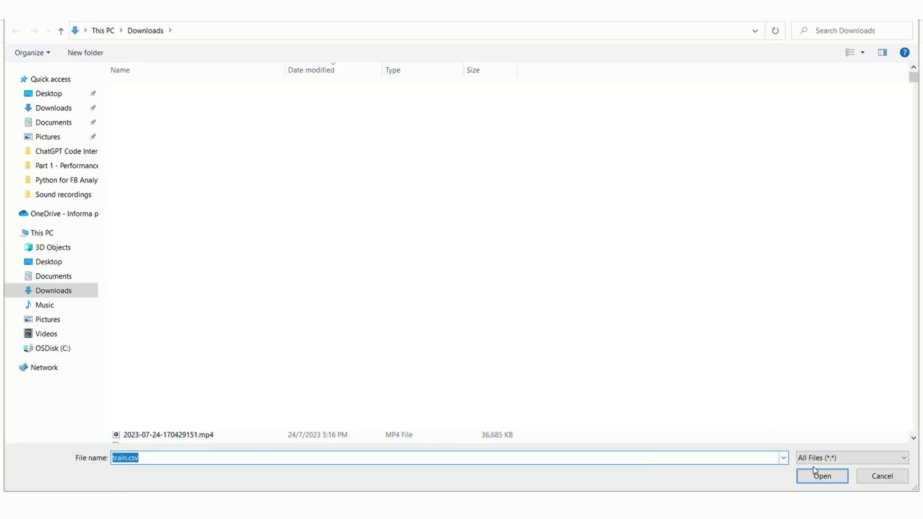
click(820, 476)
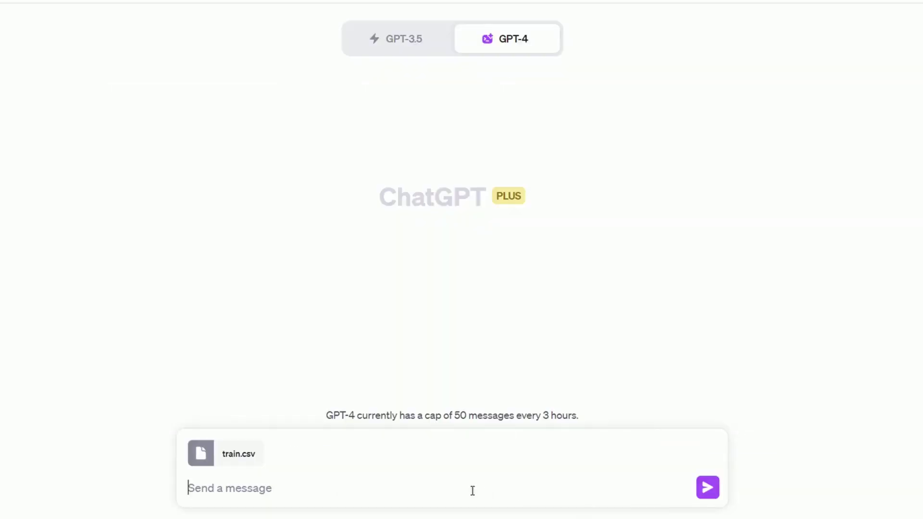
text(Can you explain all the variables in this file in simple terms)
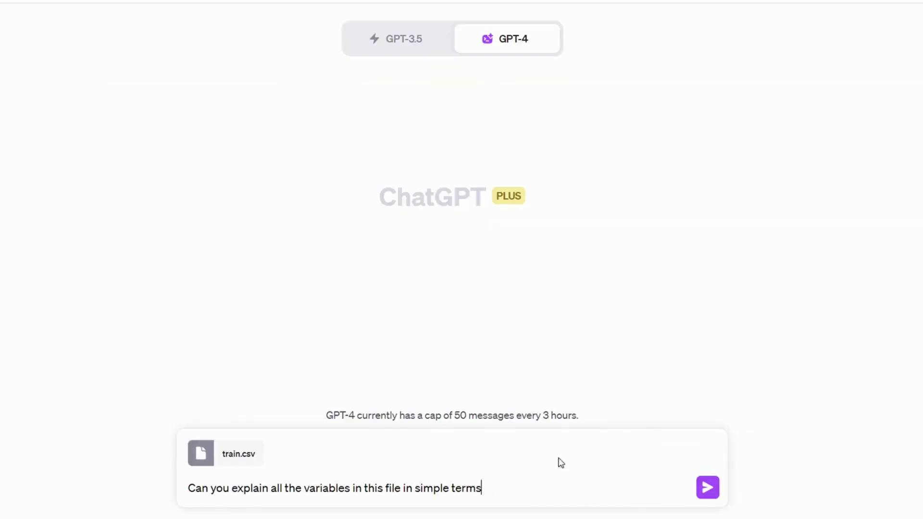
click(710, 488)
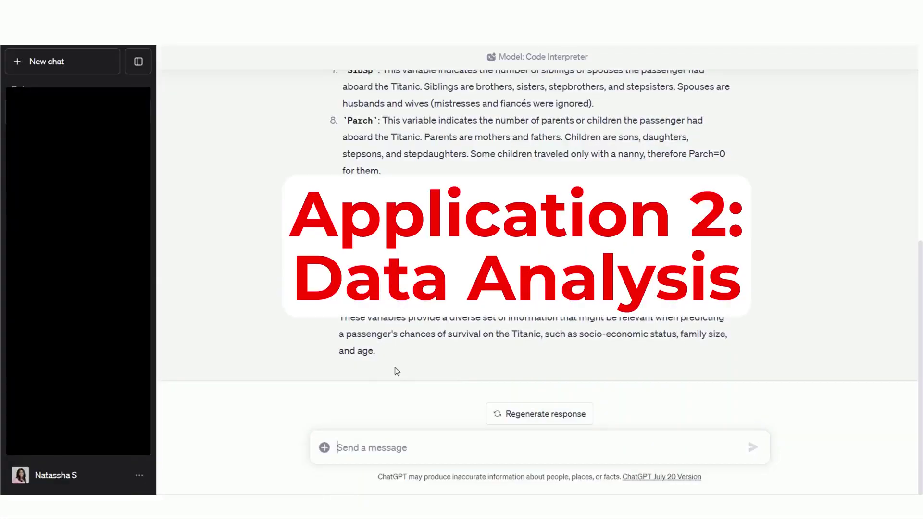
Step: Paste a request for 5 visualizations of the Titanic dataset into the message box
text(Can you generate 5 visualizations that will give me a better understanding of this dataset)
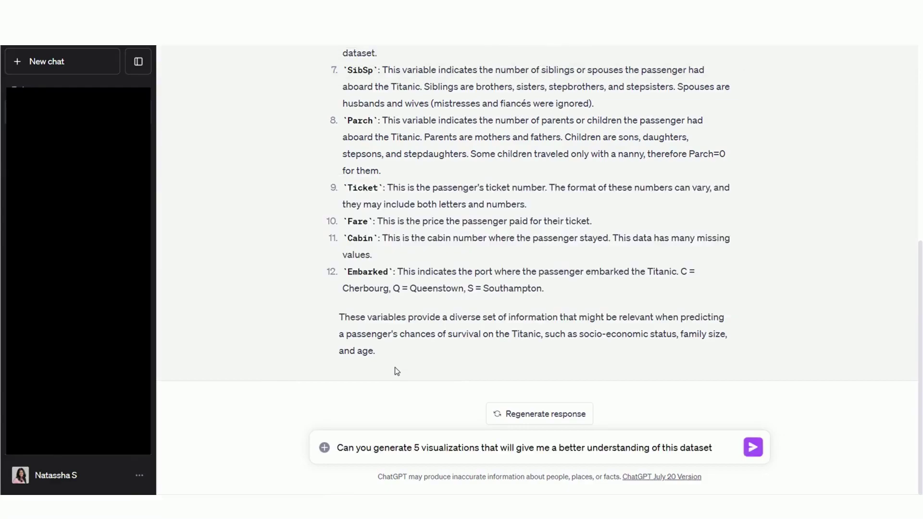
Step: Submit the five-visualization request and scroll back to the generated Titanic charts
click(753, 449)
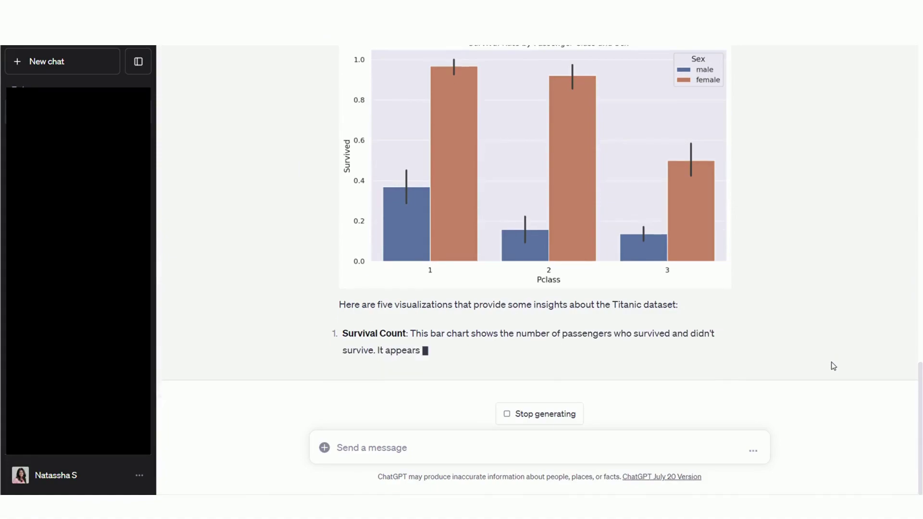
scroll(827, 366, up, 5)
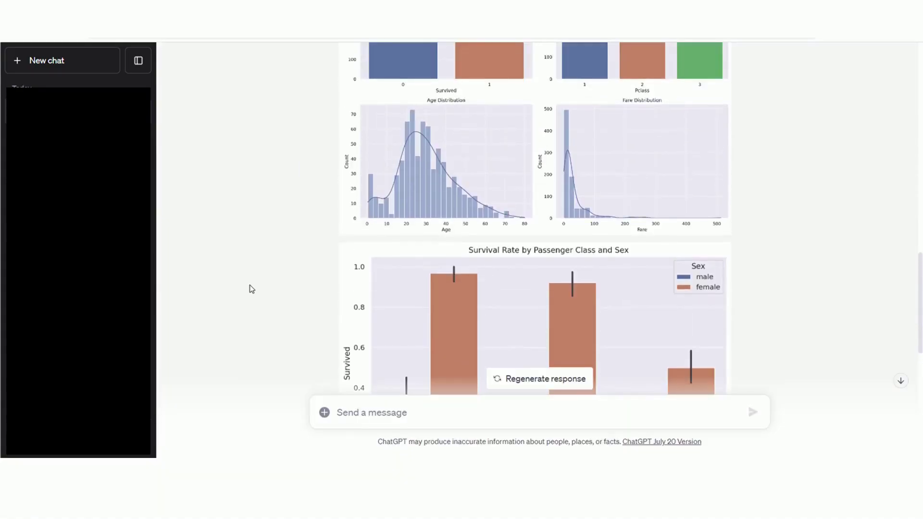
Step: Expand the chart code and read through the five Titanic plots and their explanations
scroll(251, 289, up, 1)
scroll(251, 289, up, 1)
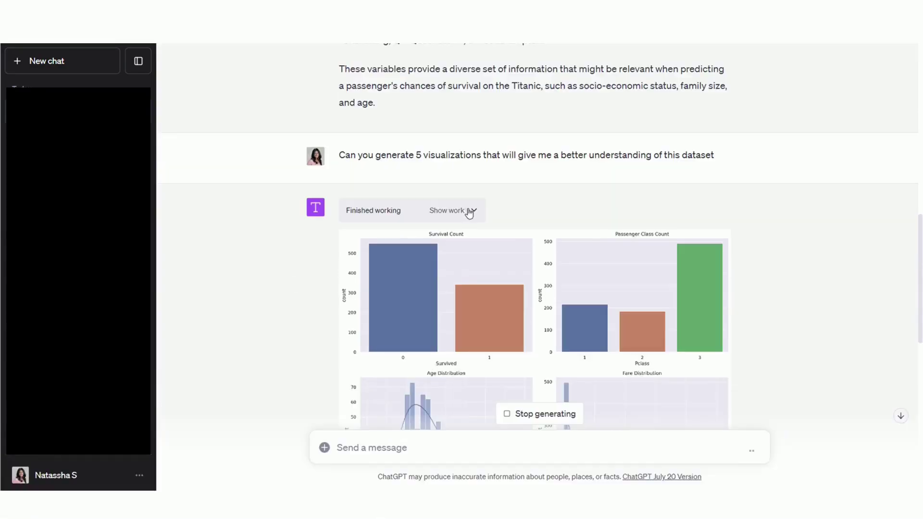
click(466, 207)
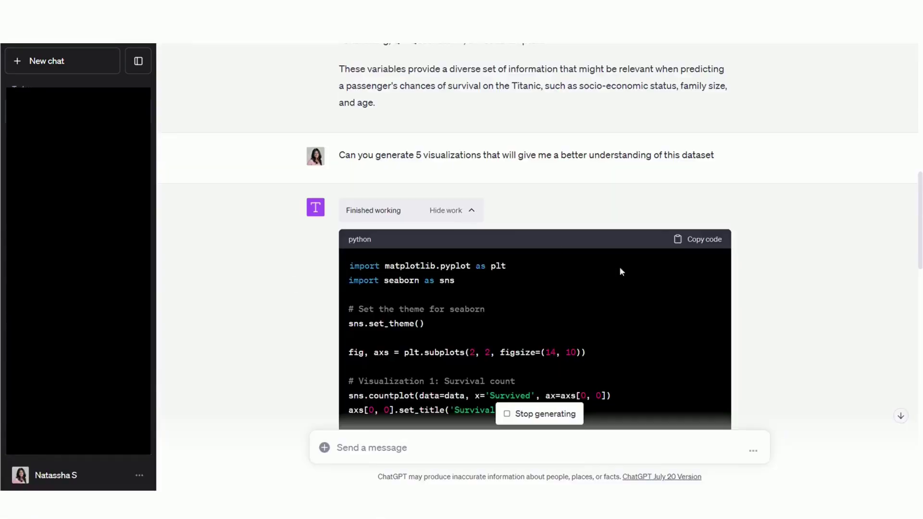
scroll(825, 327, down, 2)
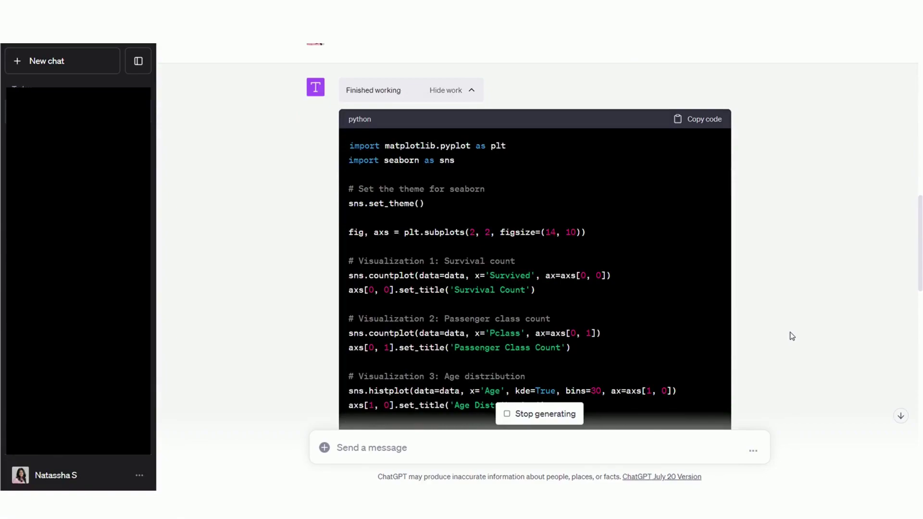
scroll(791, 336, down, 1)
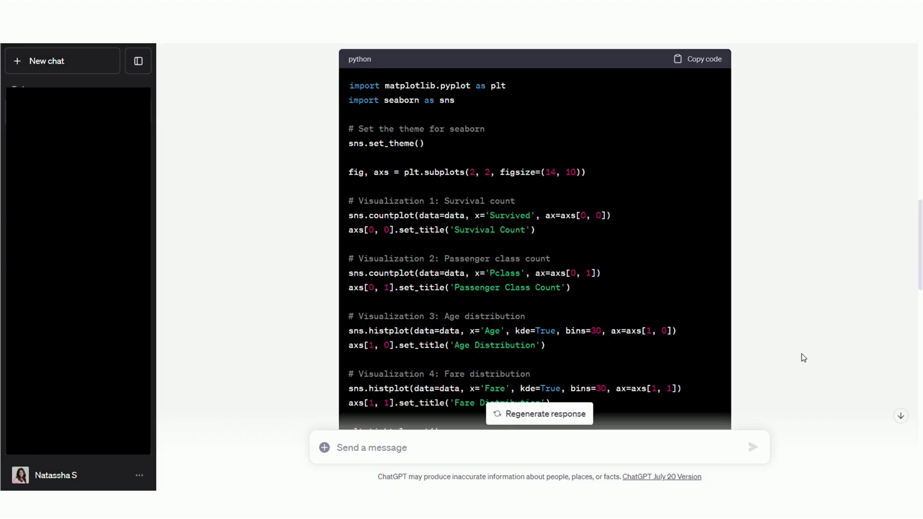
scroll(803, 358, down, 8)
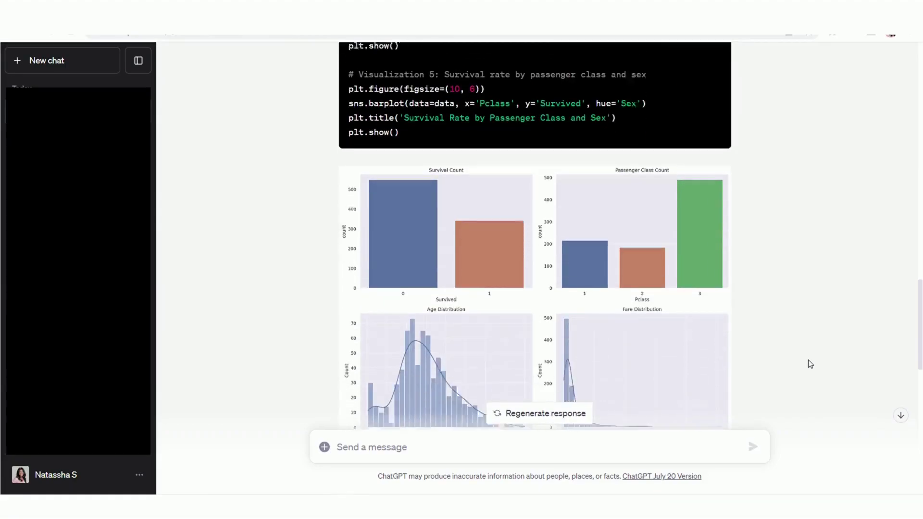
scroll(810, 364, down, 15)
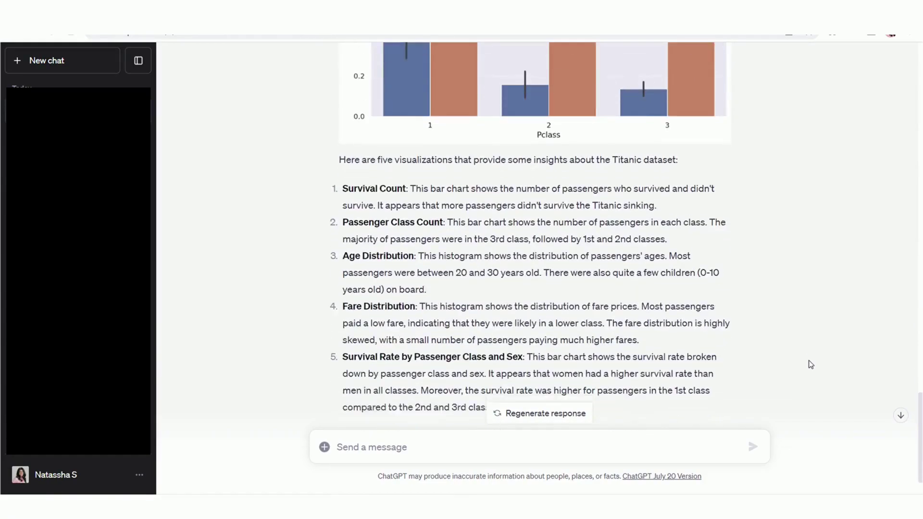
scroll(811, 364, down, 2)
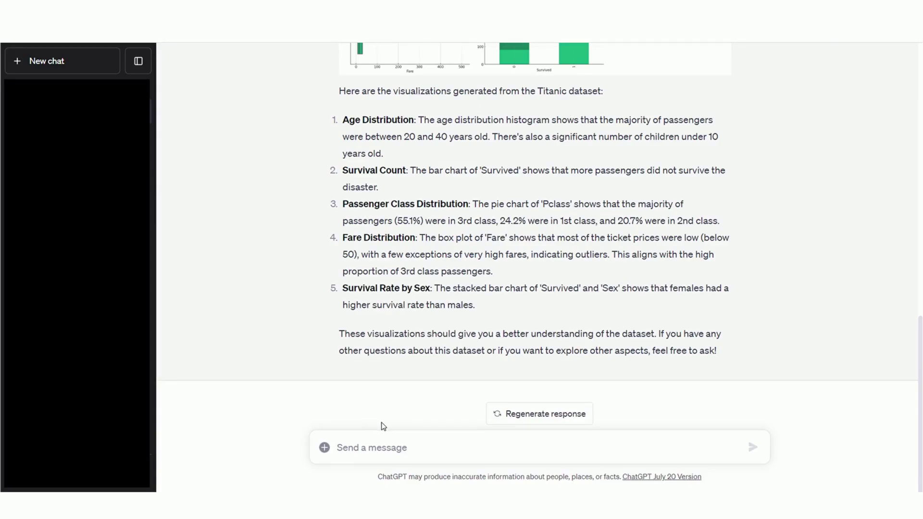
Step: Paste and send the request to preprocess the Titanic dataset
text(Can you preprocess this dataset and prepare it for the modelling process)
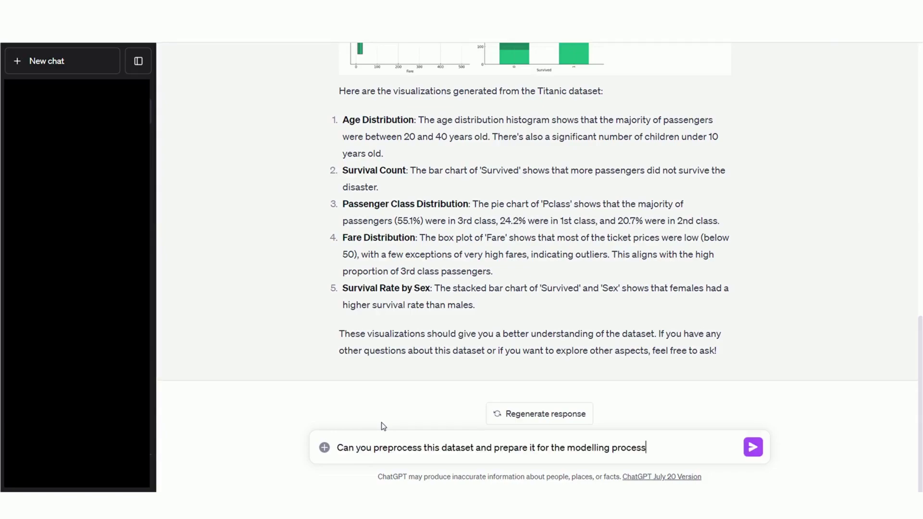
click(753, 447)
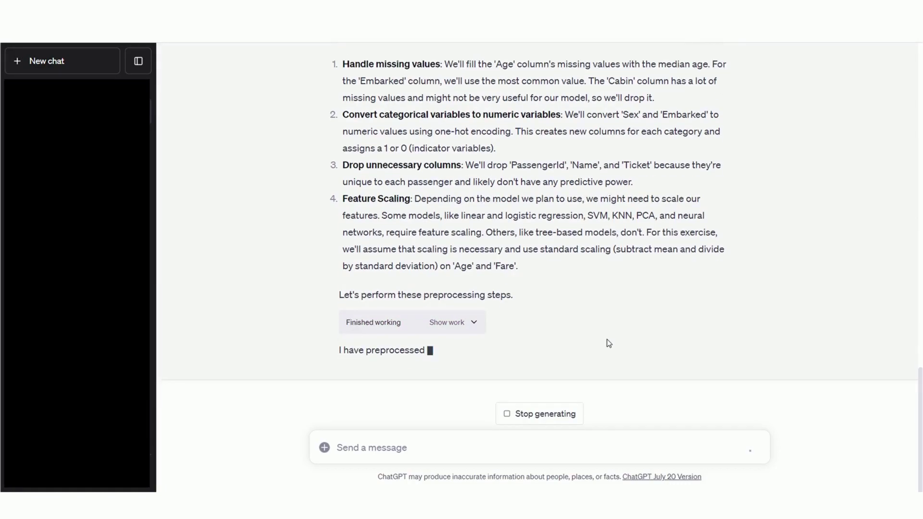
scroll(609, 335, up, 3)
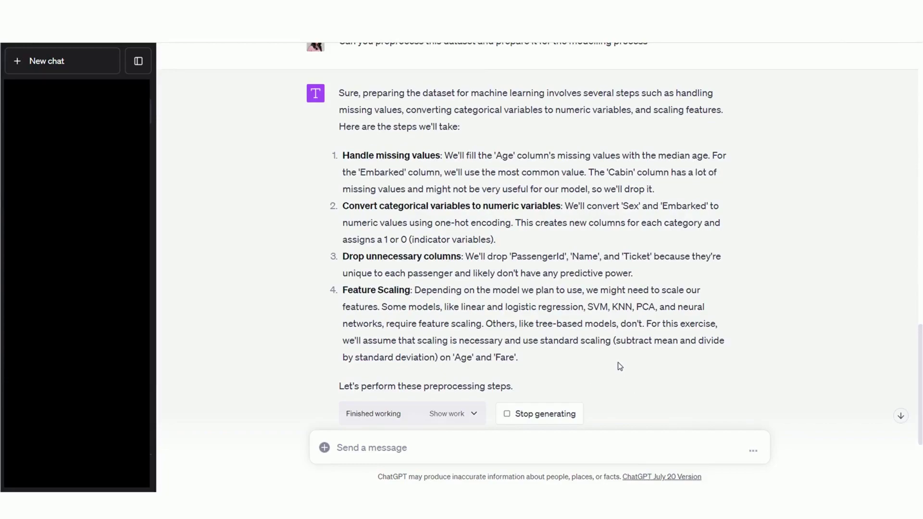
Step: Expand the preprocessing code and review its result table and summary
scroll(619, 365, down, 1)
scroll(577, 353, down, 1)
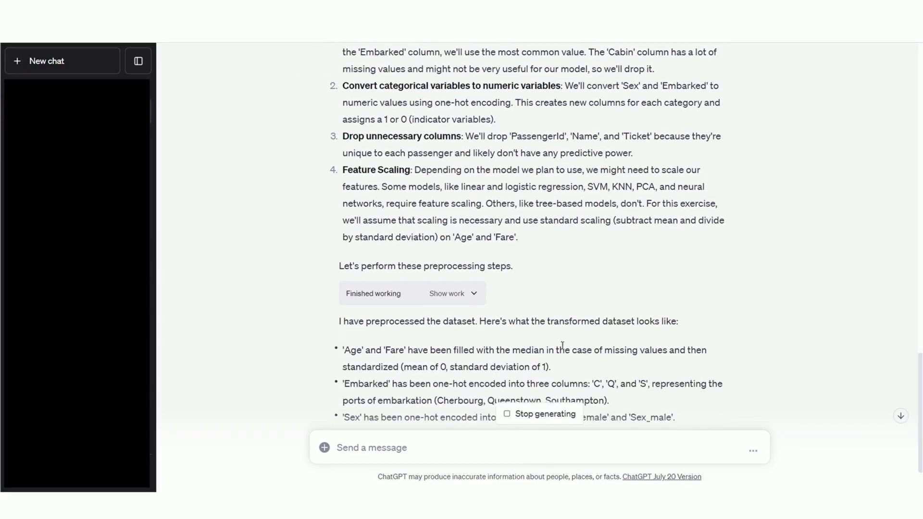
click(474, 295)
scroll(642, 322, down, 4)
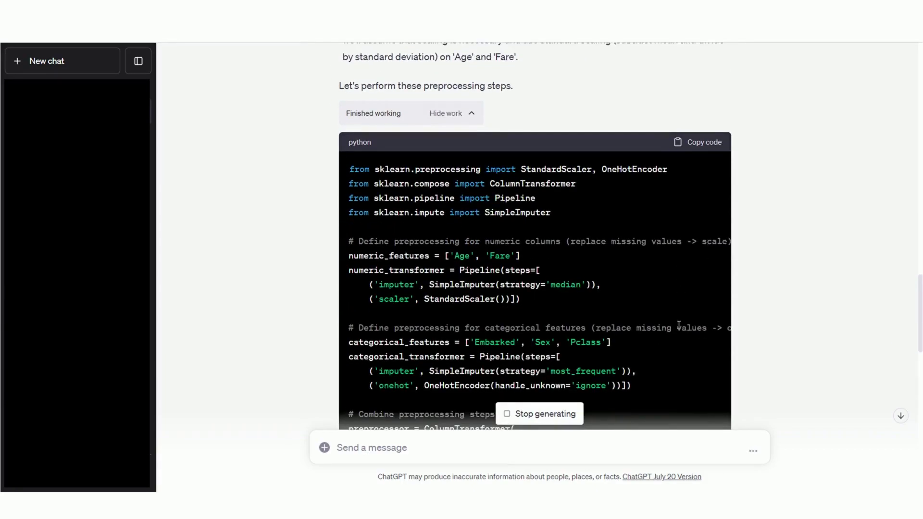
scroll(735, 327, down, 1)
scroll(734, 327, up, 1)
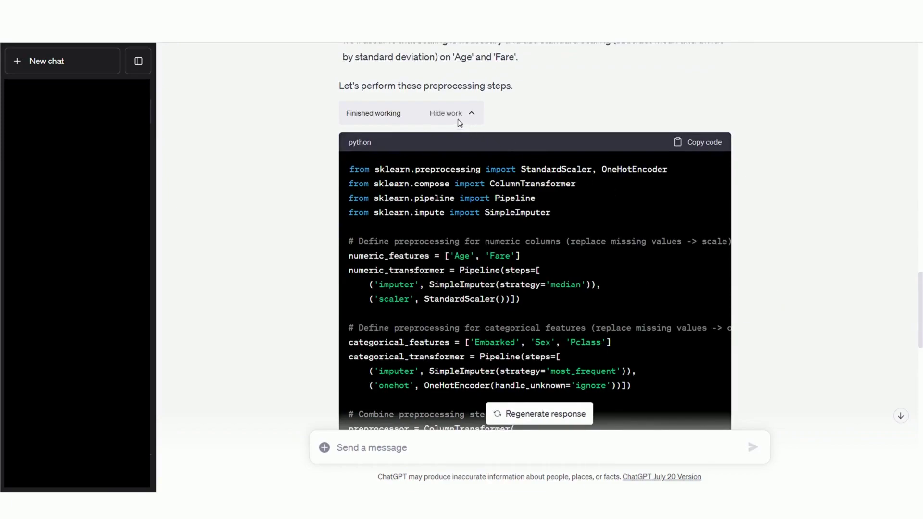
scroll(744, 300, down, 1)
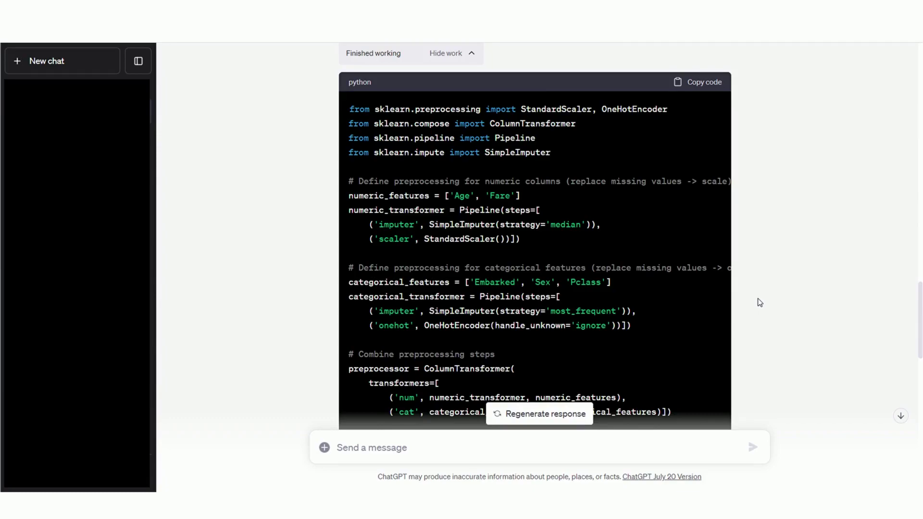
scroll(759, 302, down, 8)
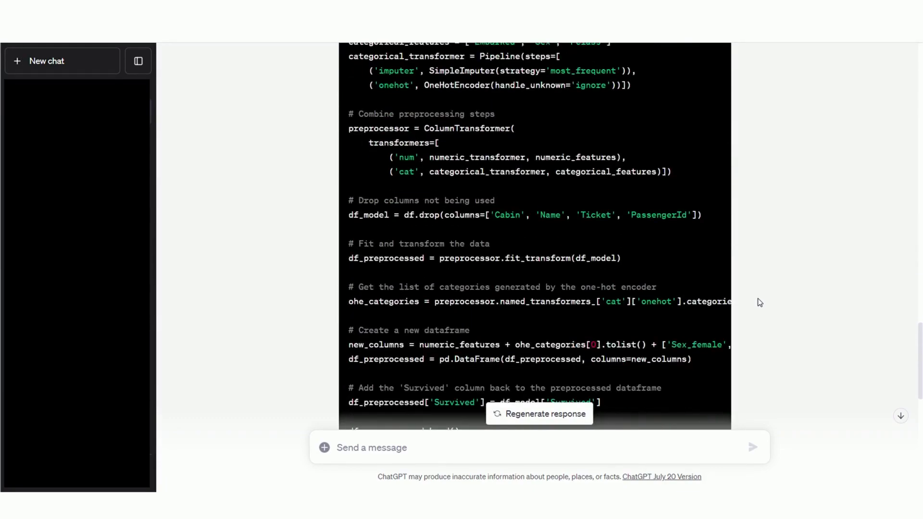
scroll(760, 302, down, 1)
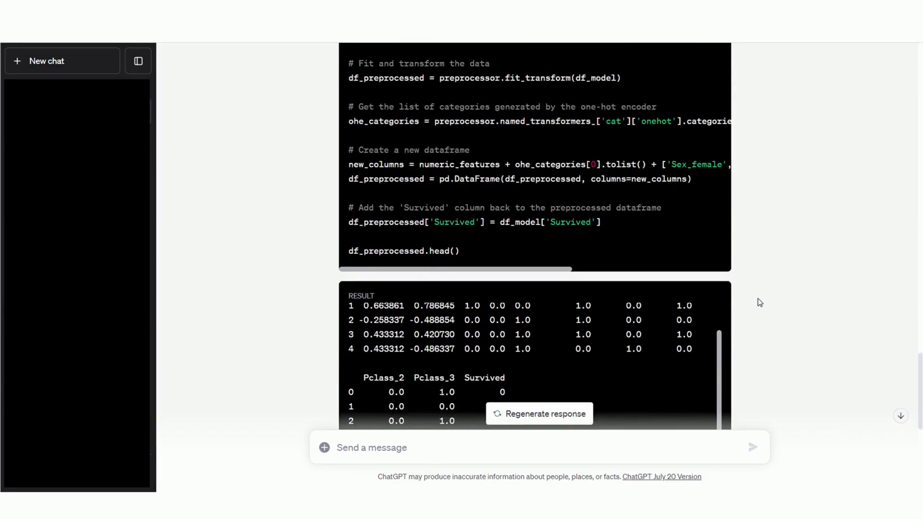
scroll(759, 302, down, 4)
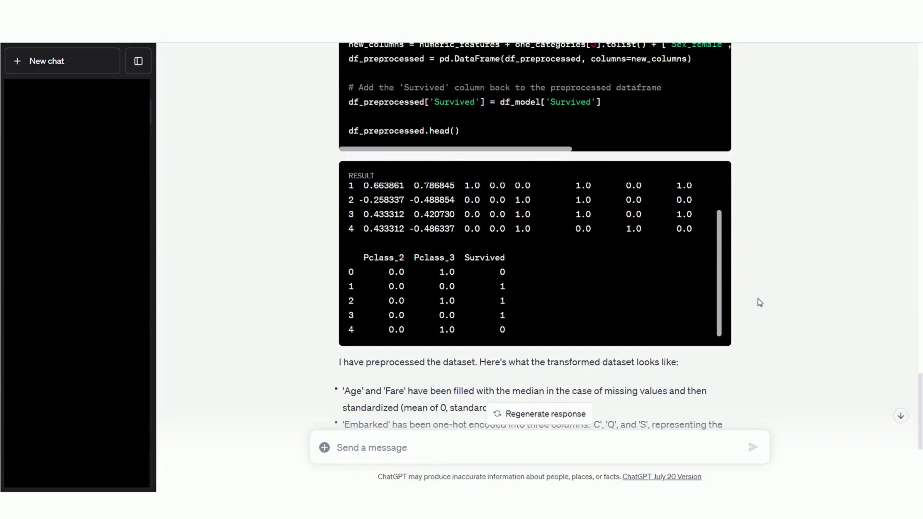
scroll(759, 302, up, 2)
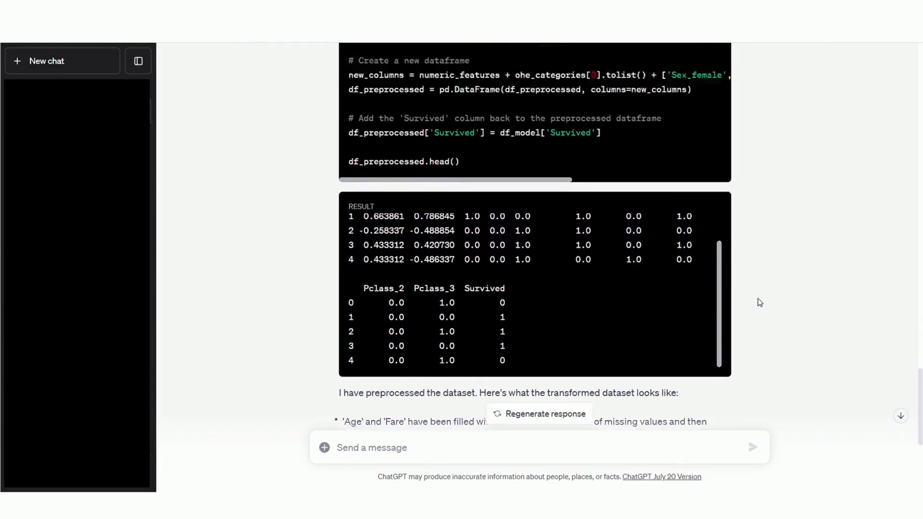
scroll(760, 302, down, 6)
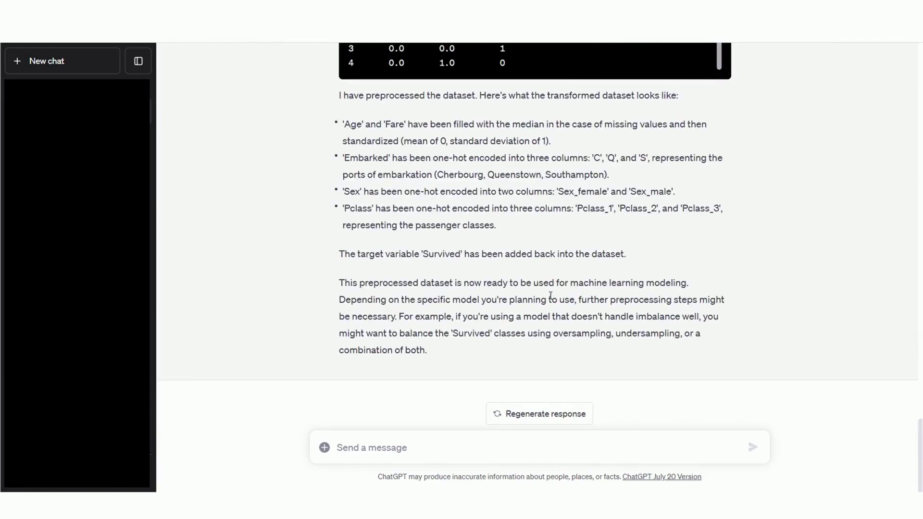
Step: Ask 'How can I save the clean file' and download the resulting preprocessed_train.csv
click(399, 445)
text(Can you)
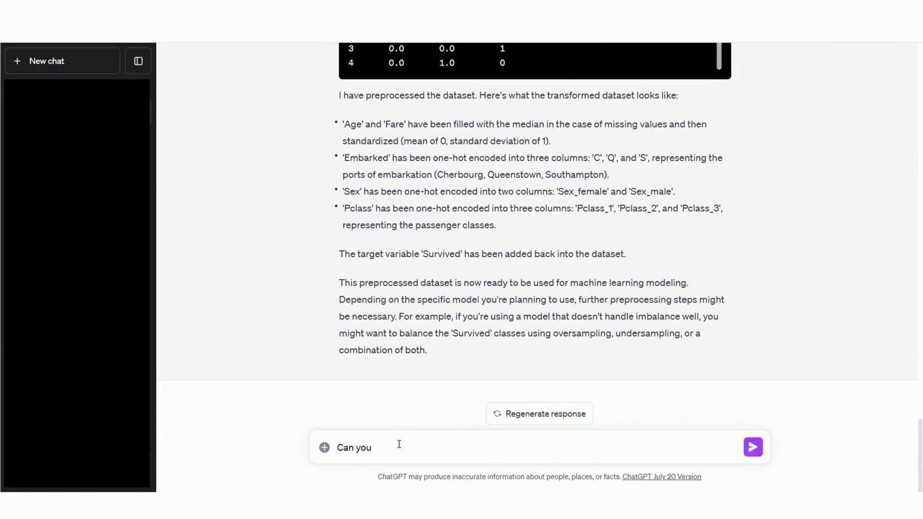
key(ctrl+a)
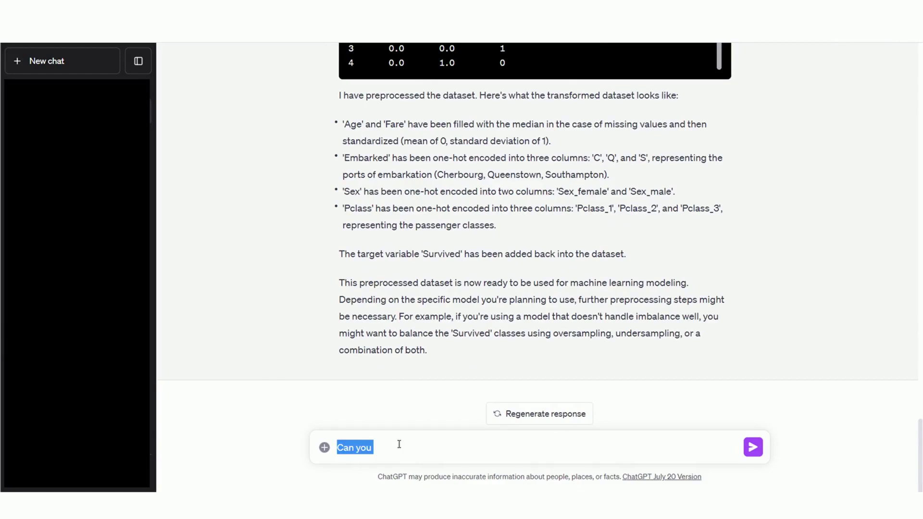
text(How can I save t)
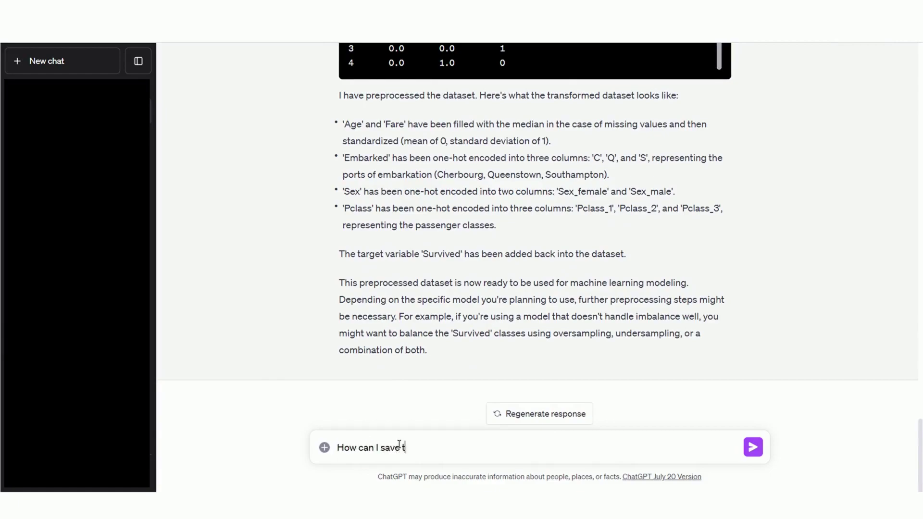
text(he clean file)
key(Return)
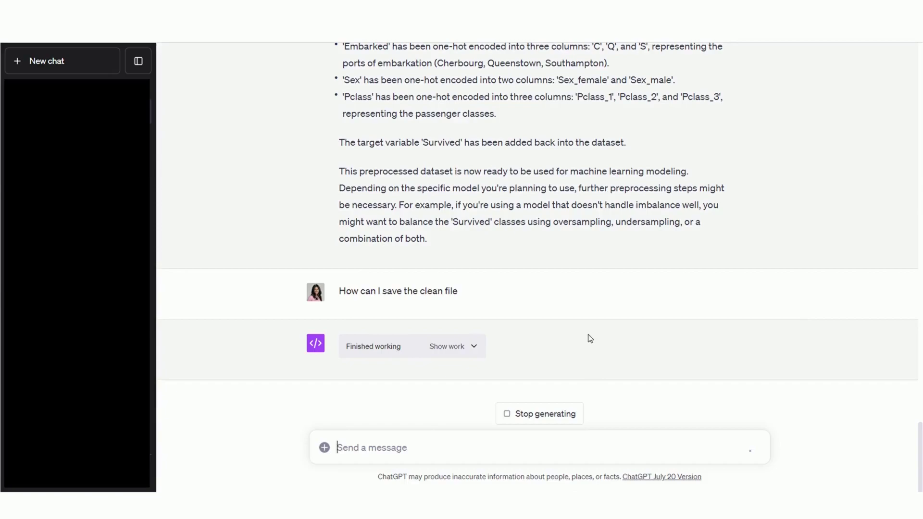
click(473, 347)
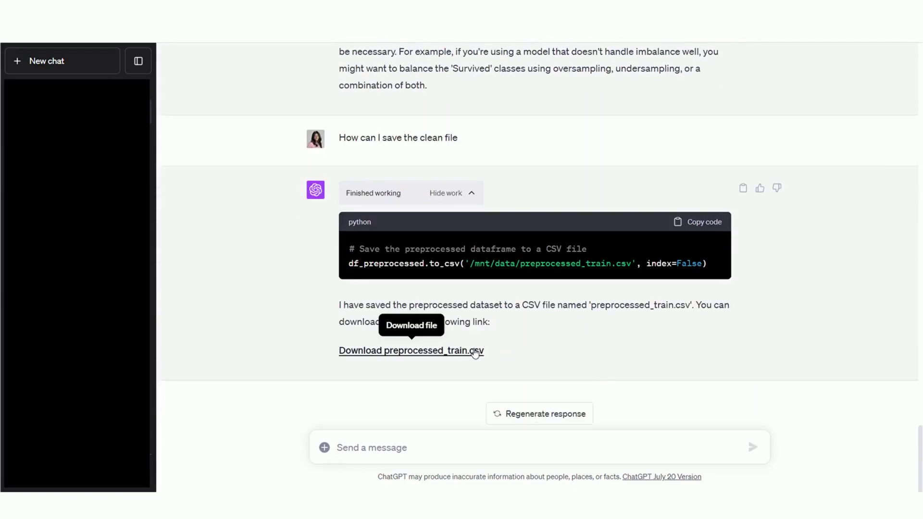
click(449, 351)
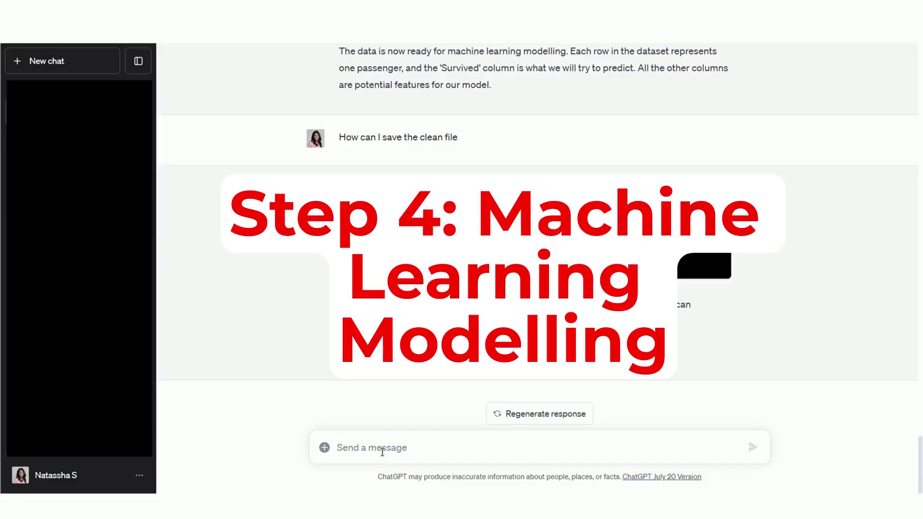
Step: Send the prompt asking ChatGPT to build a Titanic survival-prediction model
text(Can you build a machine learning model to predict survival on this dataset)
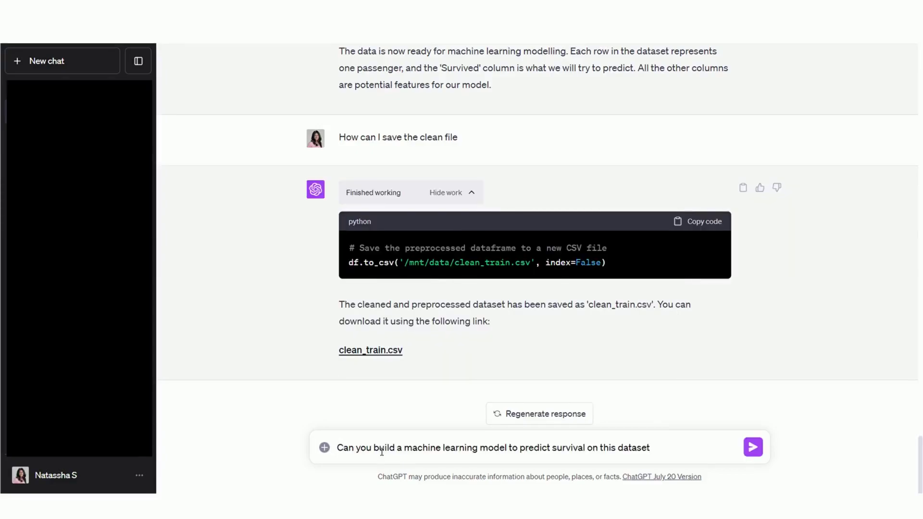
key(Return)
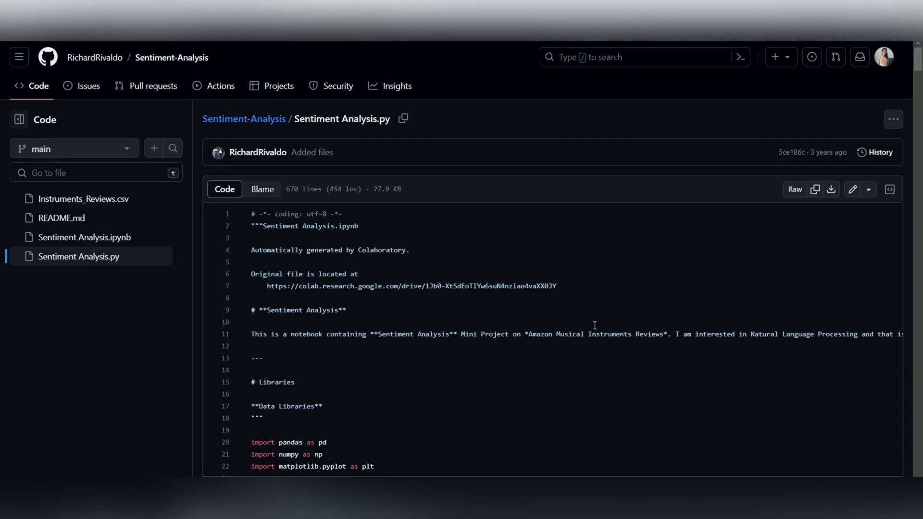
Step: Scroll Sentiment Analysis.py down to the Text_Cleaning and Text_Processing functions
scroll(594, 326, down, 4)
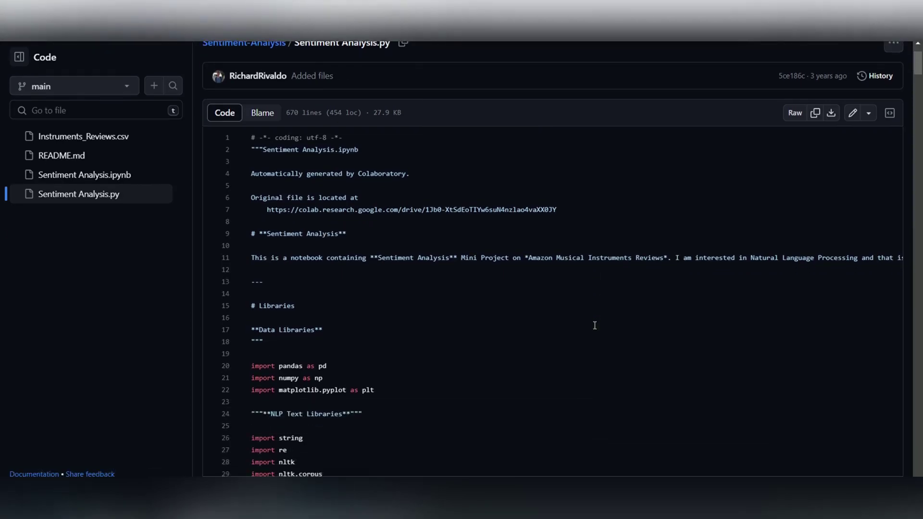
scroll(594, 325, down, 5)
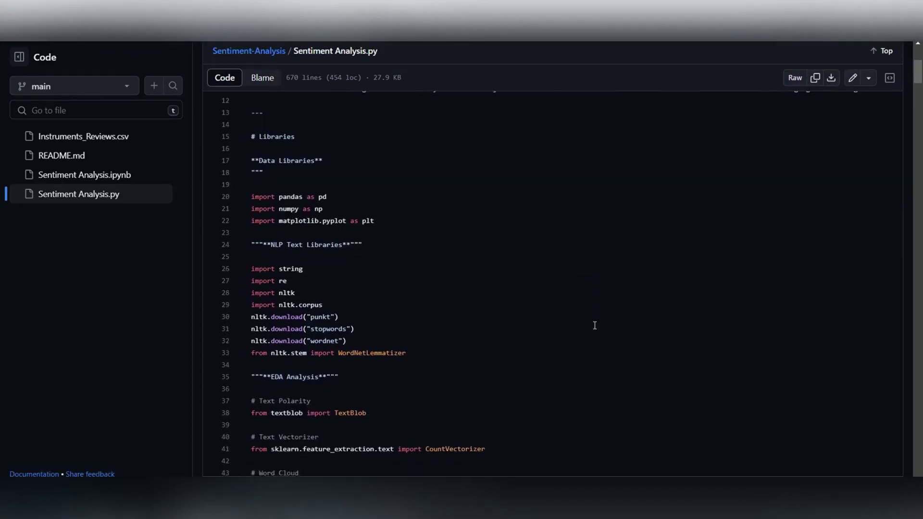
scroll(594, 325, down, 8)
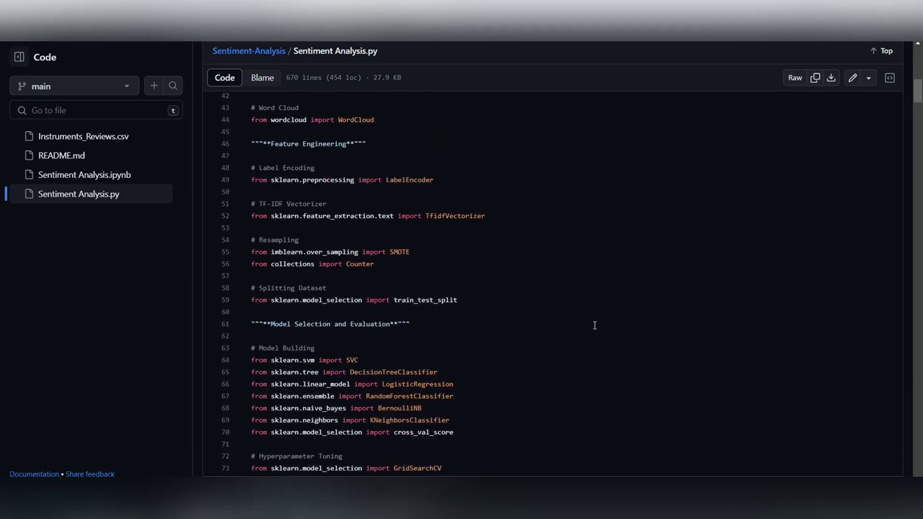
scroll(594, 325, down, 10)
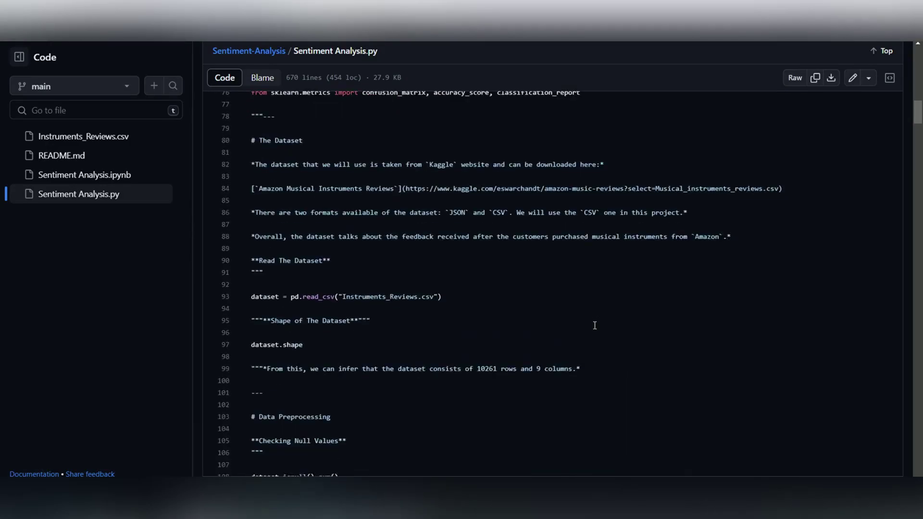
scroll(594, 326, down, 8)
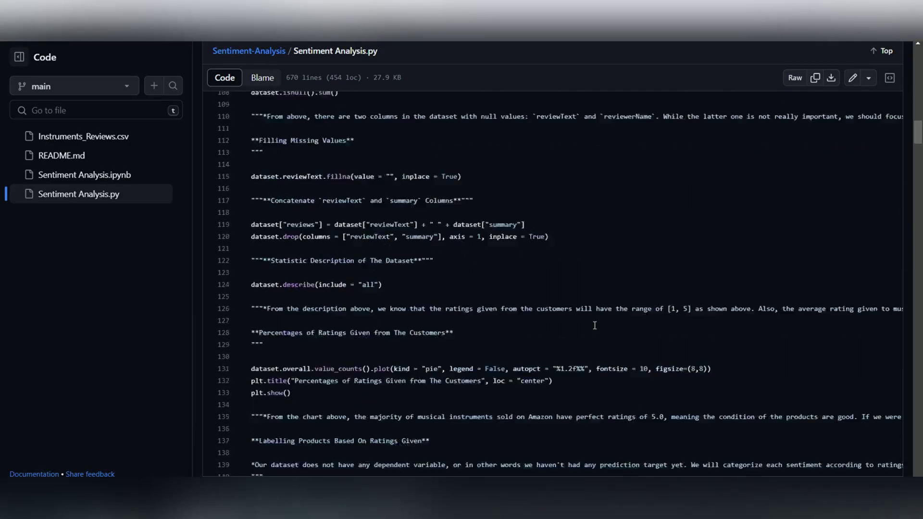
scroll(594, 325, down, 7)
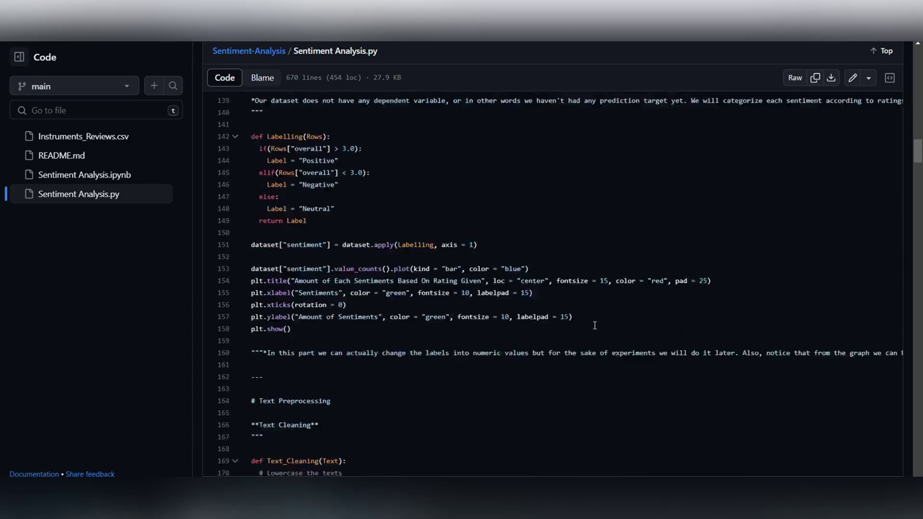
scroll(595, 325, down, 7)
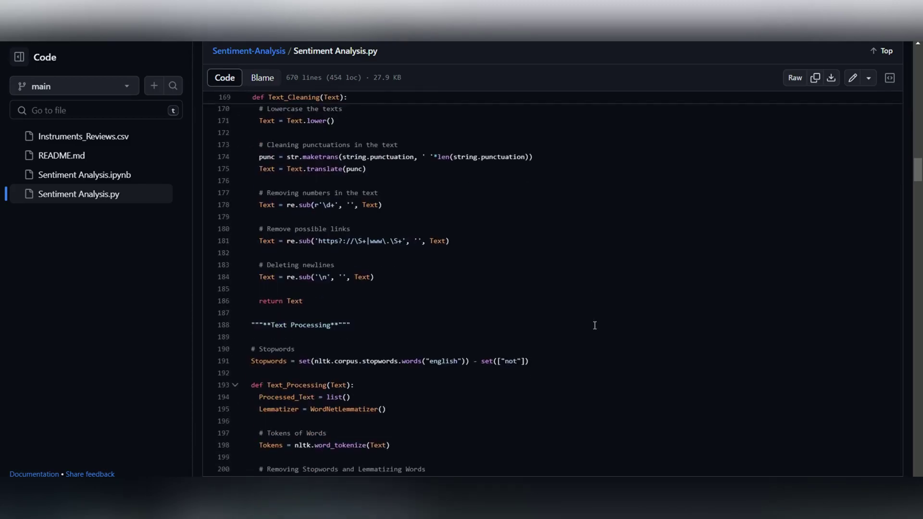
scroll(595, 326, down, 2)
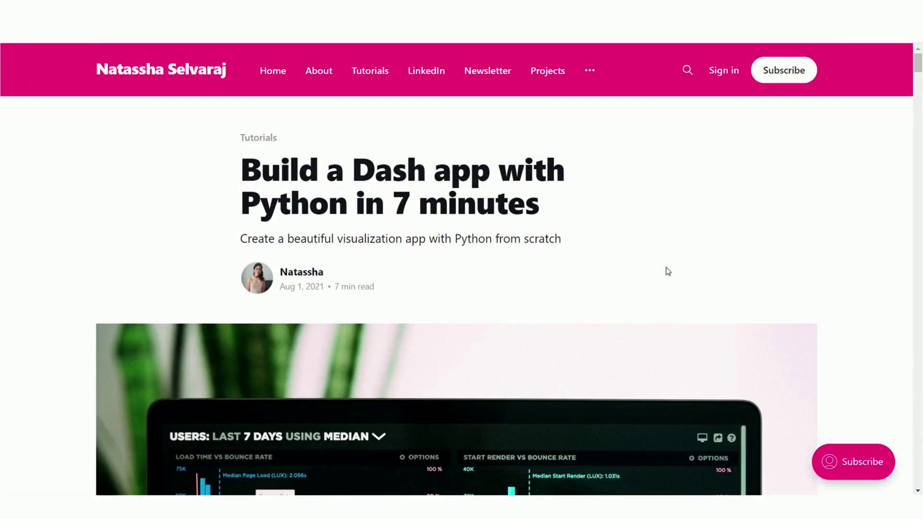
Step: Scroll the Dash tutorial to the country_iso count code and the Zomato map code block
scroll(668, 271, down, 15)
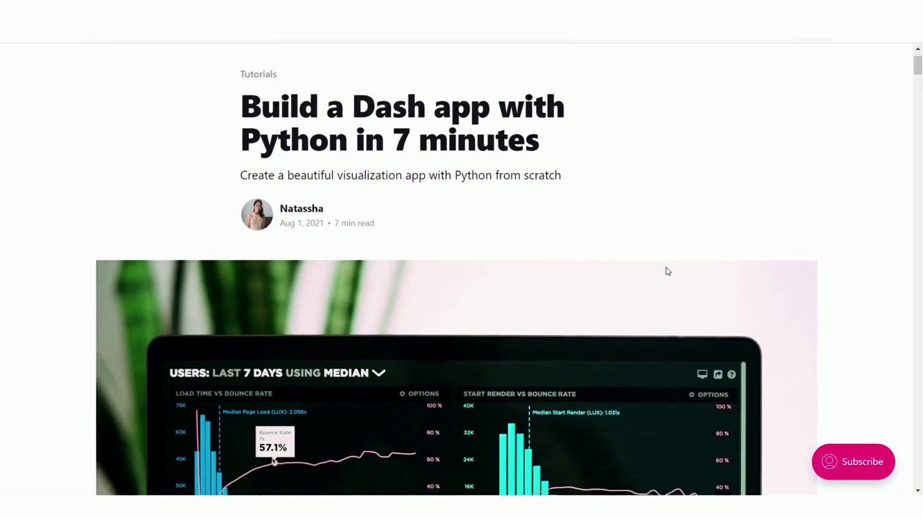
scroll(673, 252, down, 10)
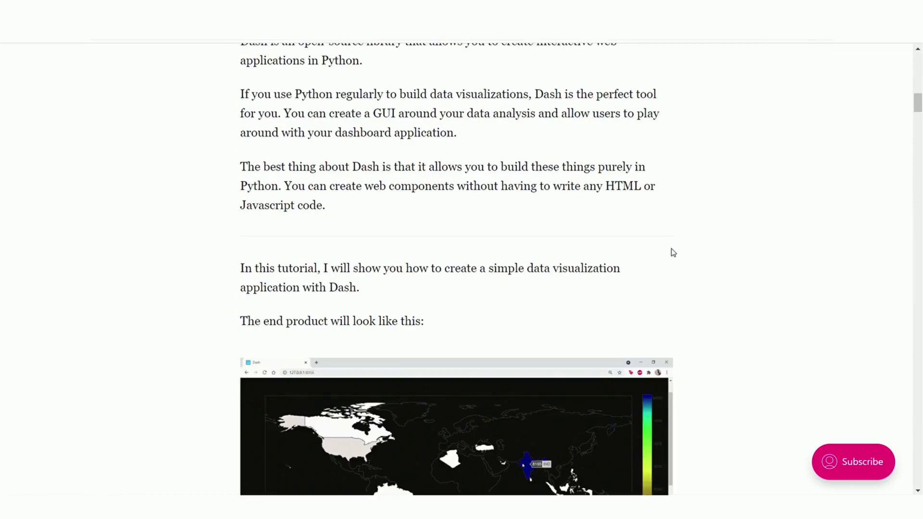
scroll(673, 253, down, 4)
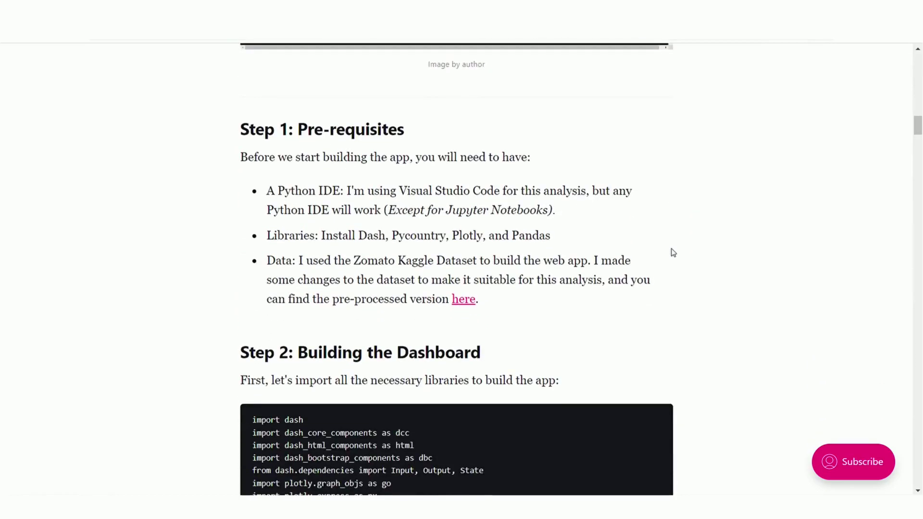
scroll(673, 252, down, 4)
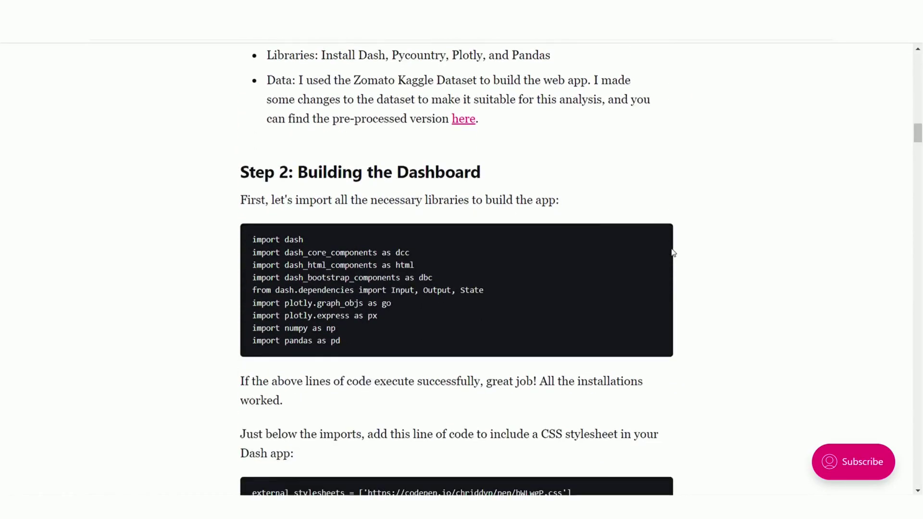
scroll(673, 253, down, 3)
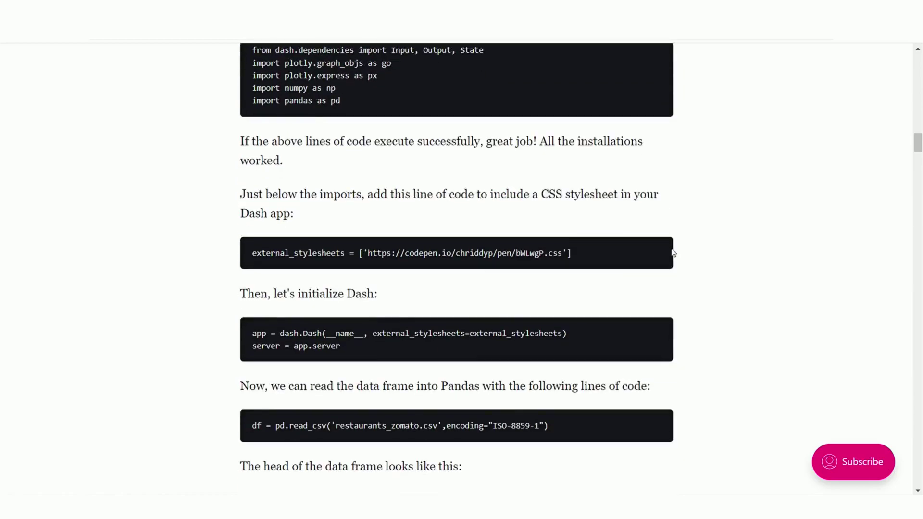
scroll(673, 252, down, 11)
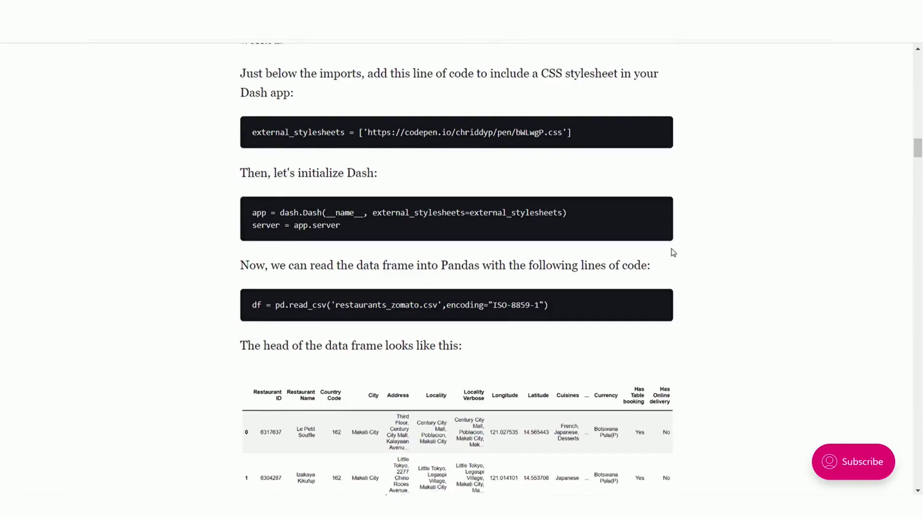
scroll(673, 253, down, 7)
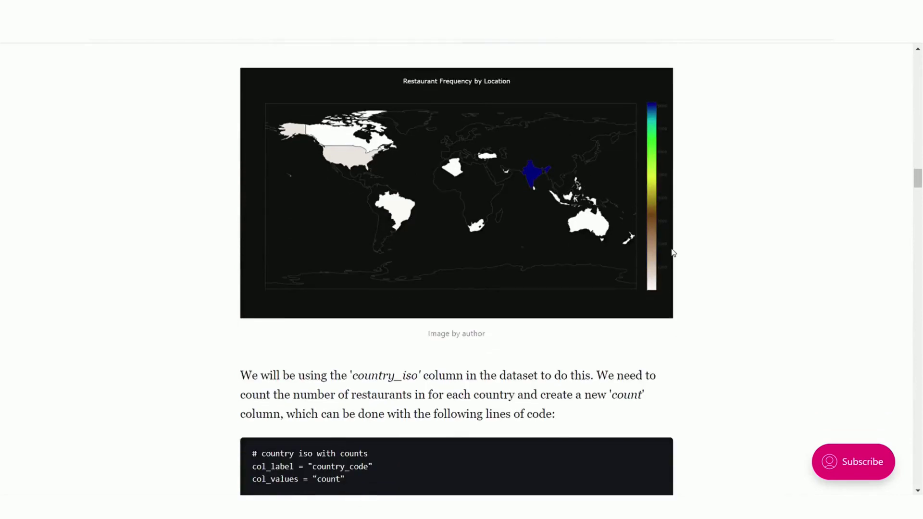
scroll(673, 252, down, 4)
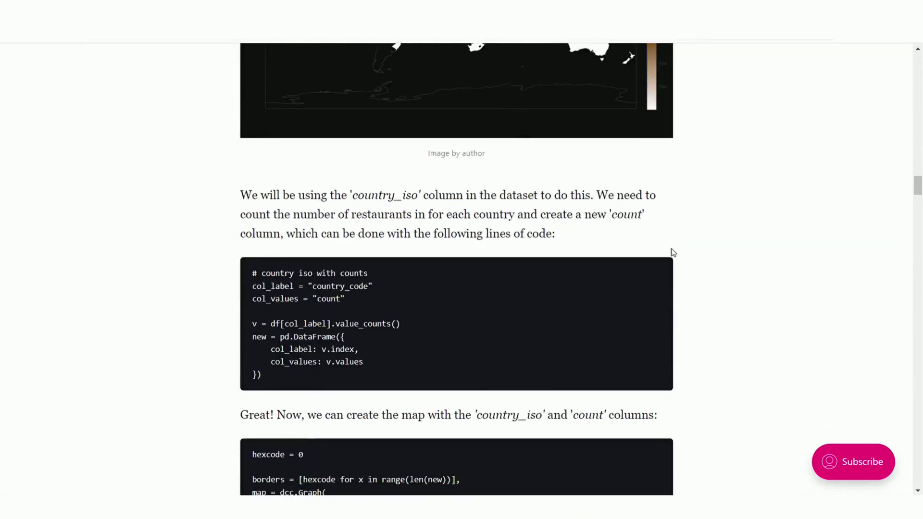
scroll(673, 252, down, 1)
scroll(673, 253, down, 1)
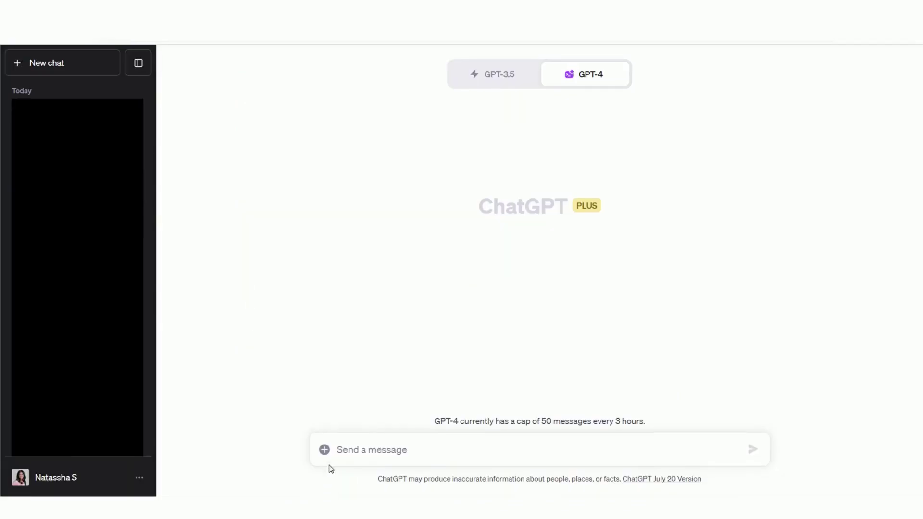
Step: Attach Python Dashboard.py to a new GPT-4 chat
click(324, 450)
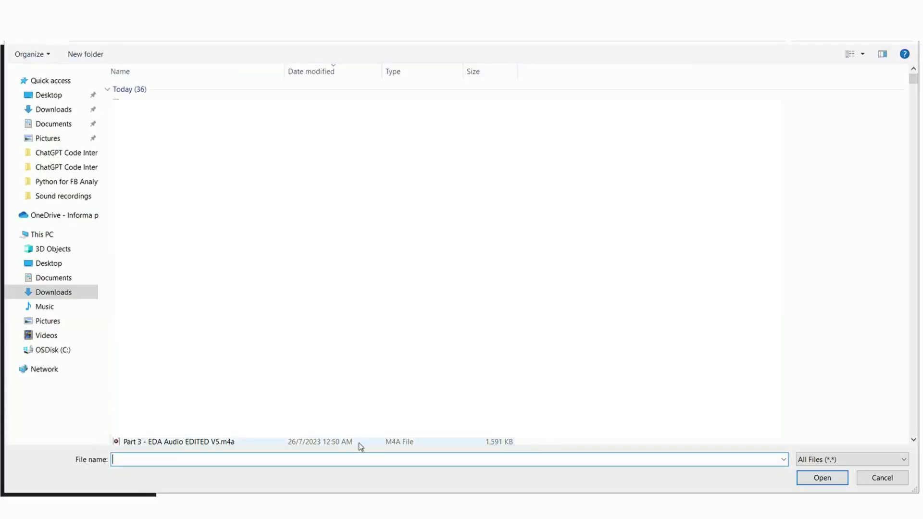
text(pyth)
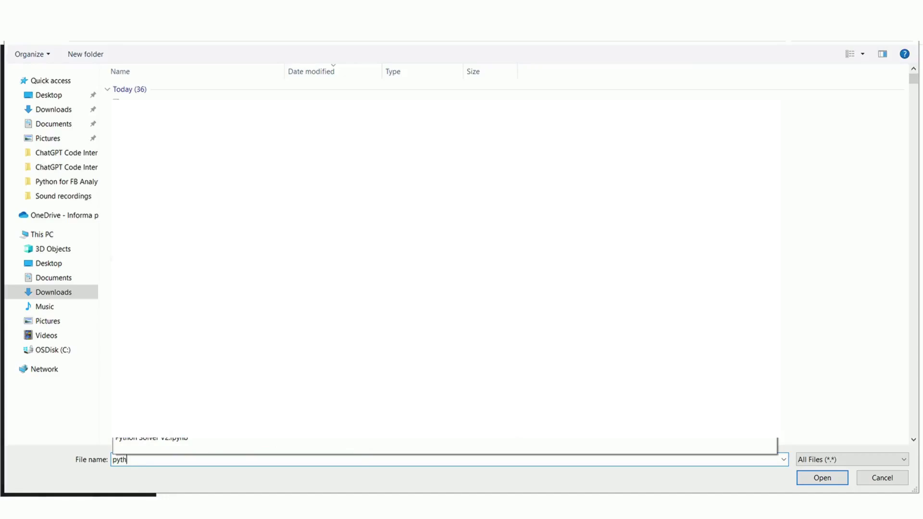
click(609, 446)
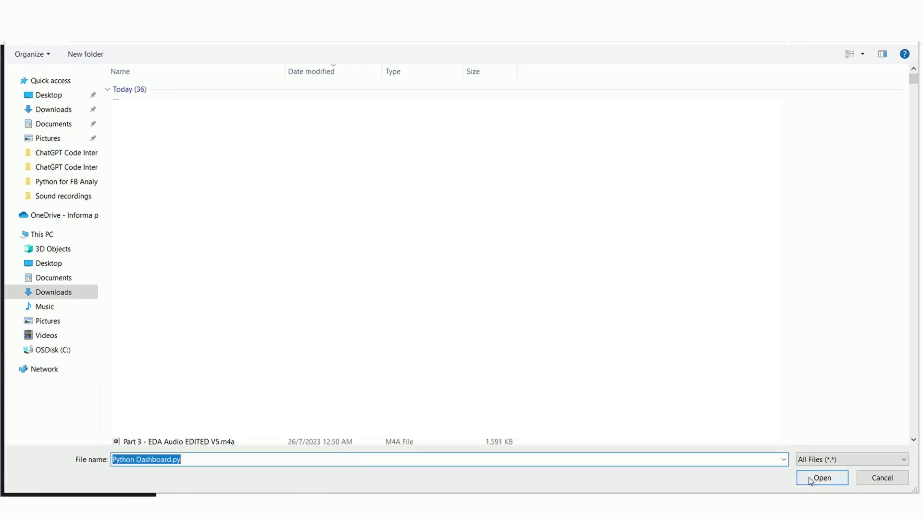
click(822, 478)
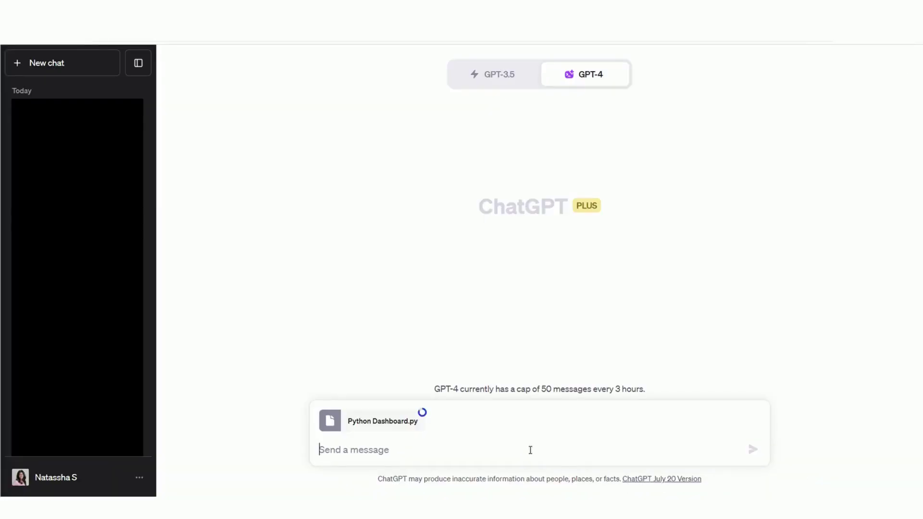
Step: Send the prompt asking to explain each line and remove redundant code
text(Can you:  1. Explain each line of code to me 2. Optimize it to remove redundant code)
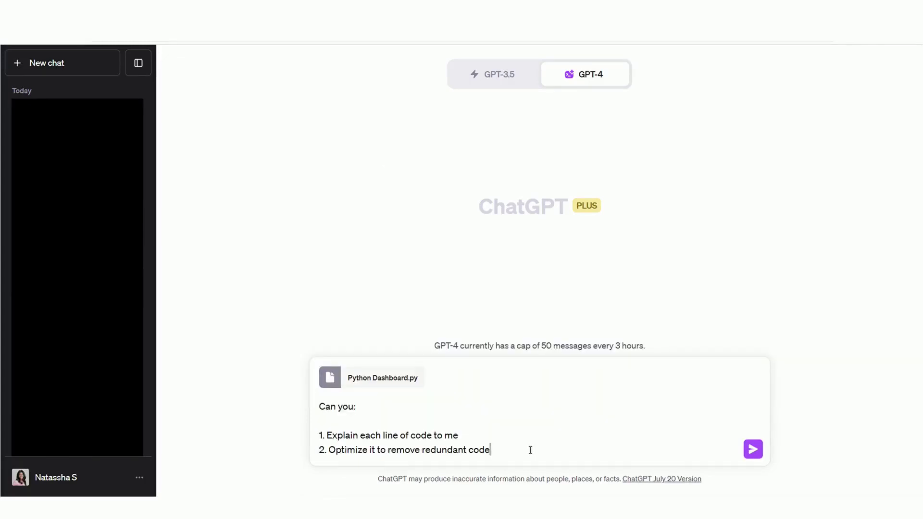
click(752, 450)
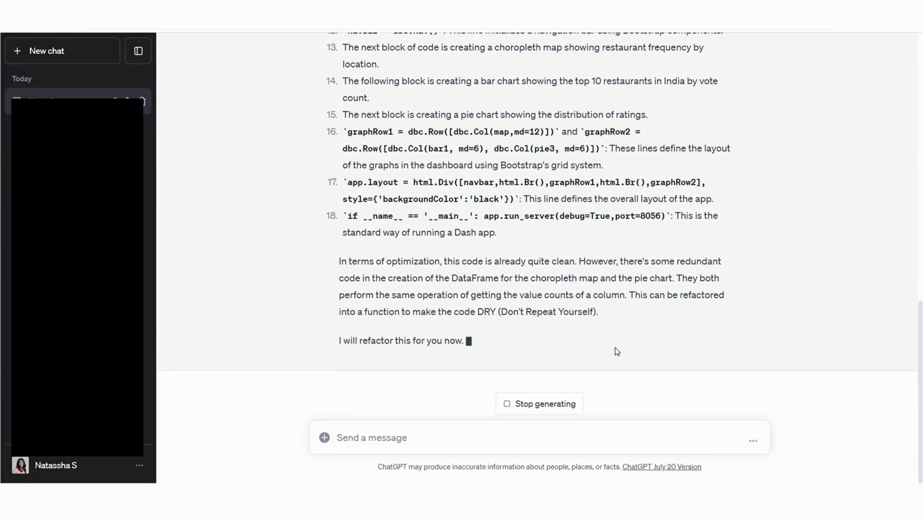
Step: After the line-by-line explanation, expand the work to reveal the refactoring Python code
scroll(617, 351, down, 1)
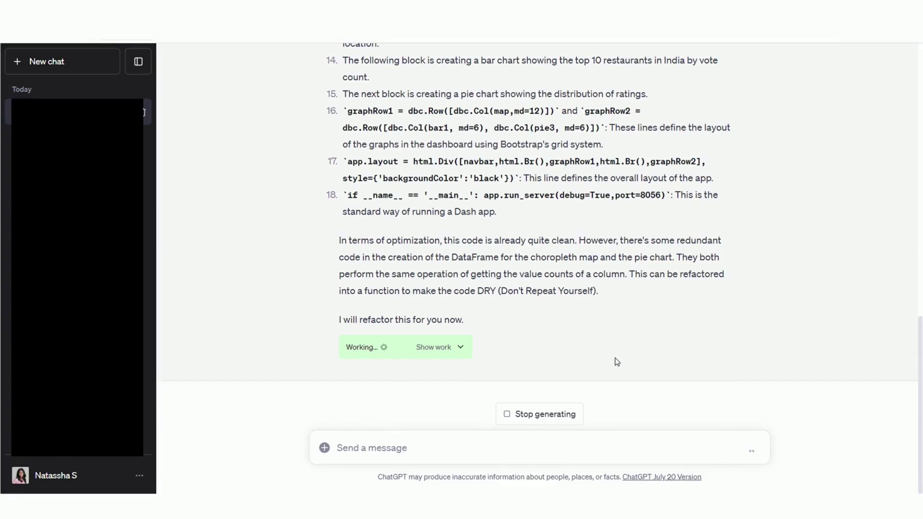
click(452, 347)
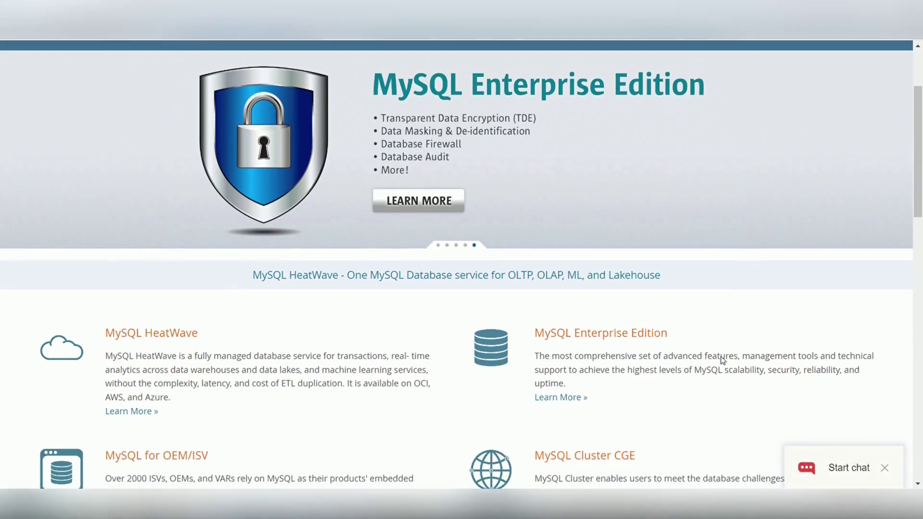
scroll(721, 360, down, 2)
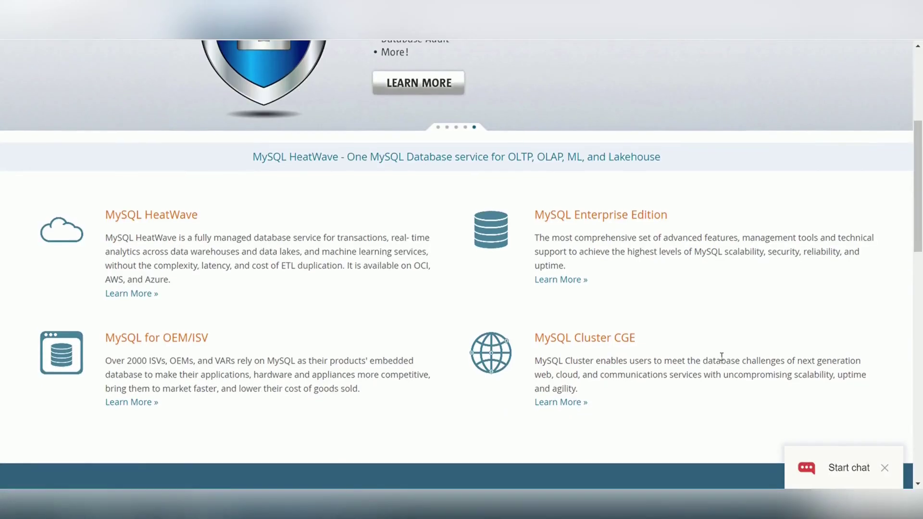
scroll(721, 358, up, 5)
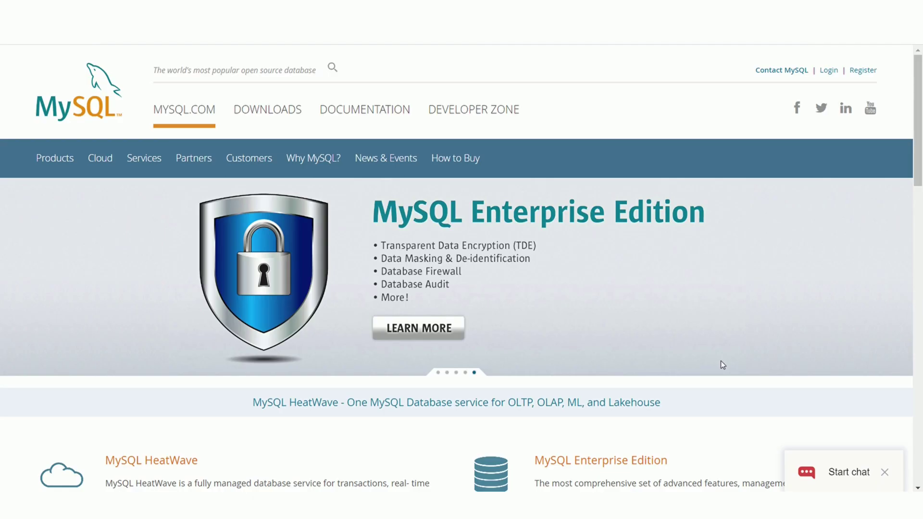
scroll(720, 361, down, 3)
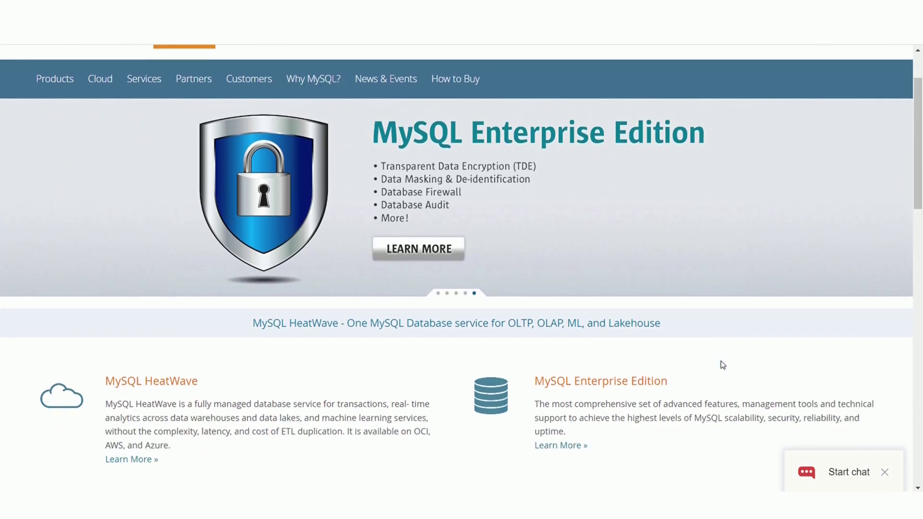
scroll(721, 361, down, 2)
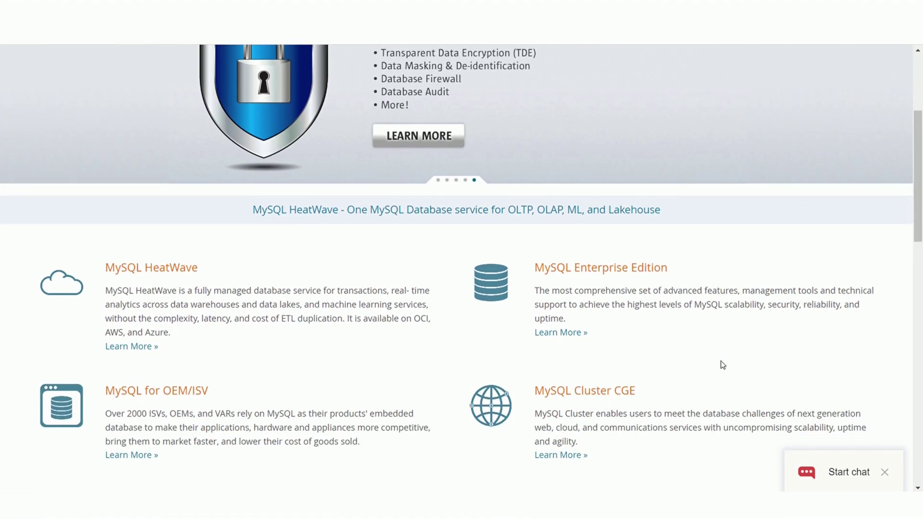
scroll(721, 360, down, 2)
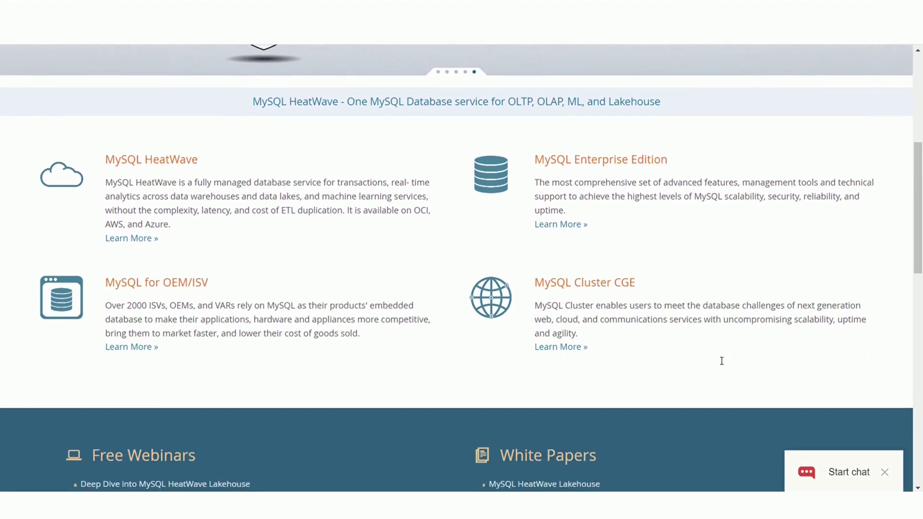
scroll(721, 361, up, 2)
scroll(721, 363, up, 5)
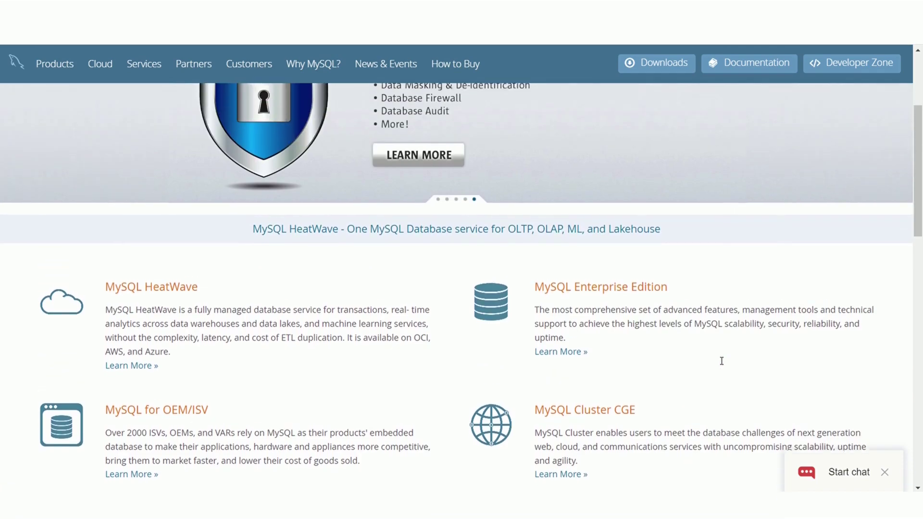